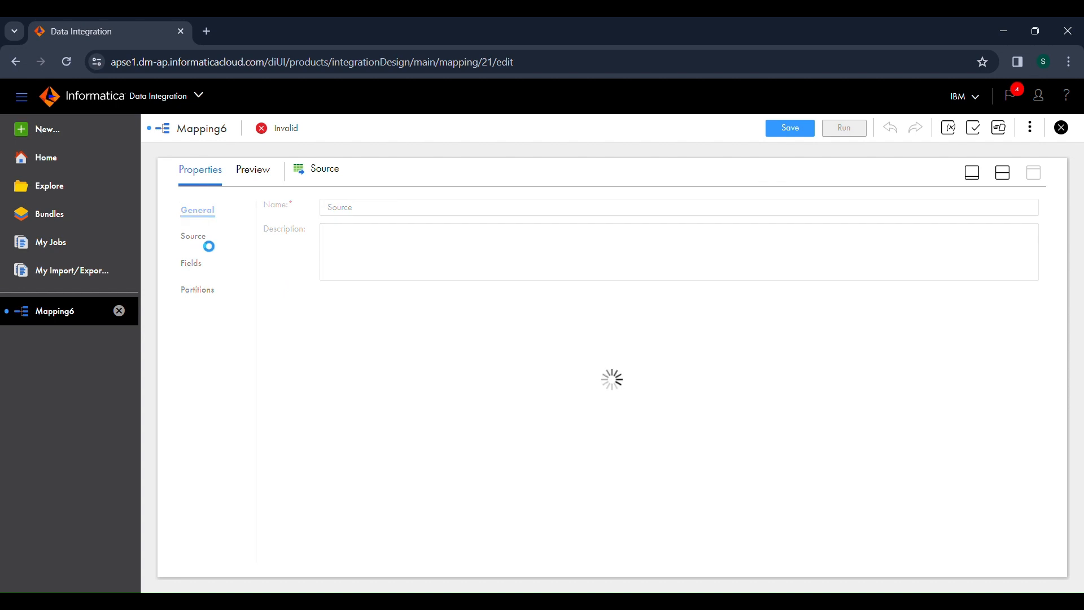
Step: Set the source connection to Flat_File with sqlcsv as the single object, and preview its data
left_click(397, 244)
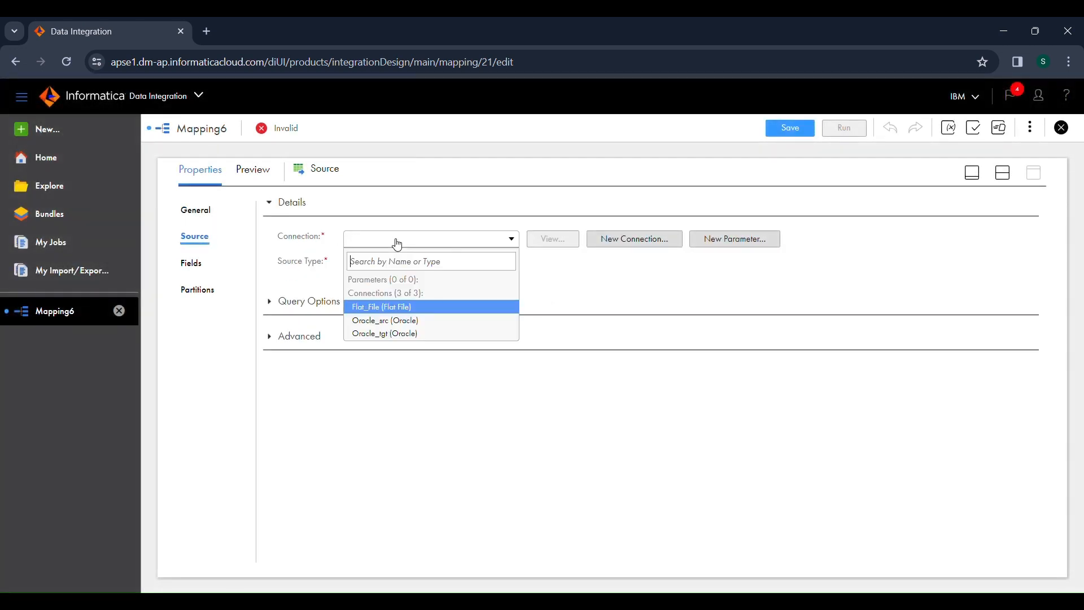
left_click(402, 307)
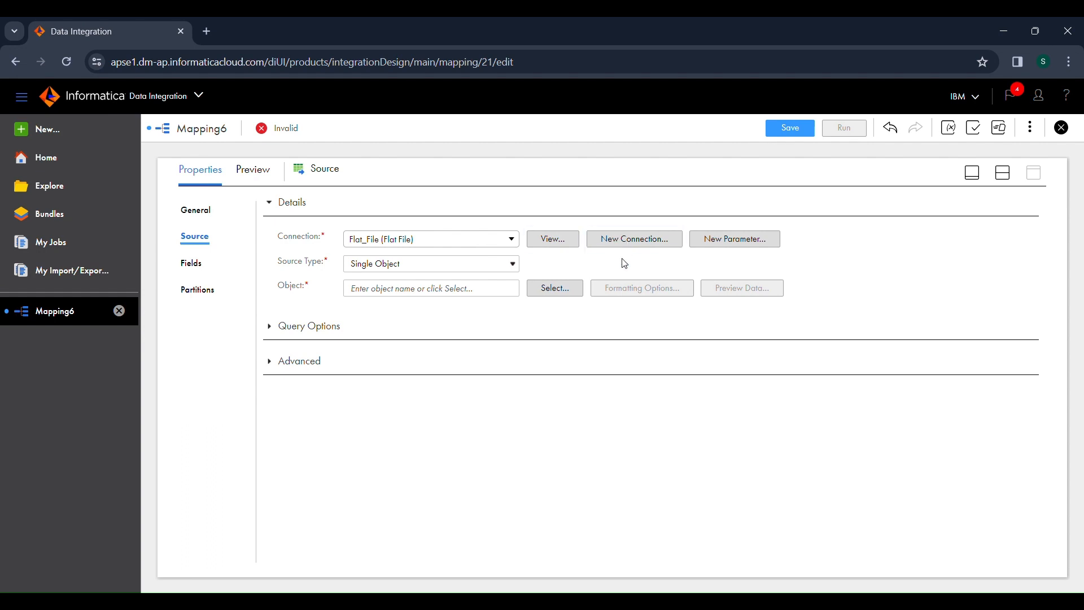
left_click(534, 289)
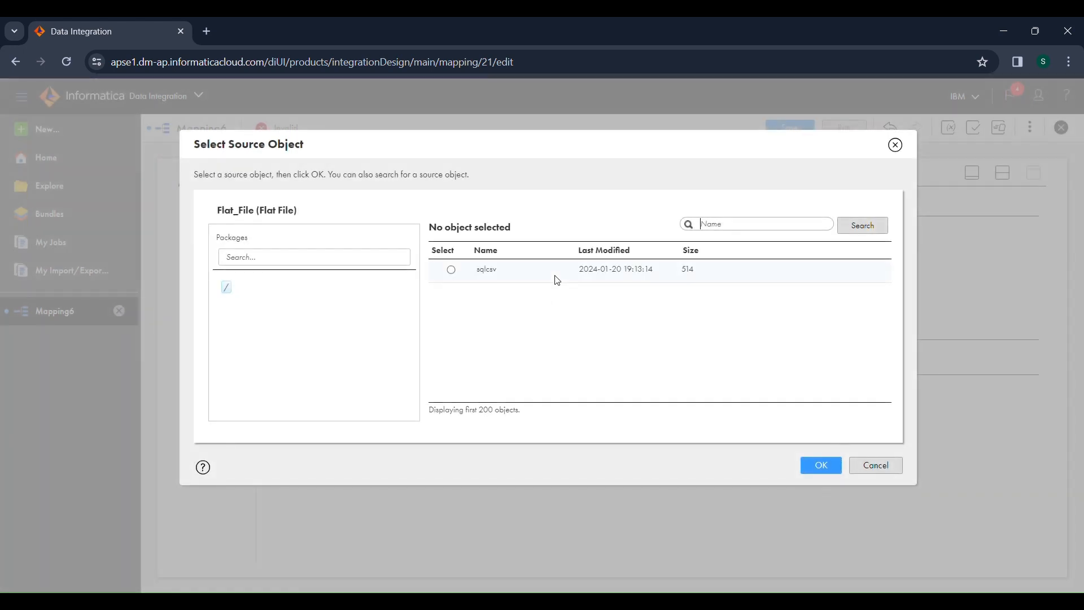
left_click(557, 281)
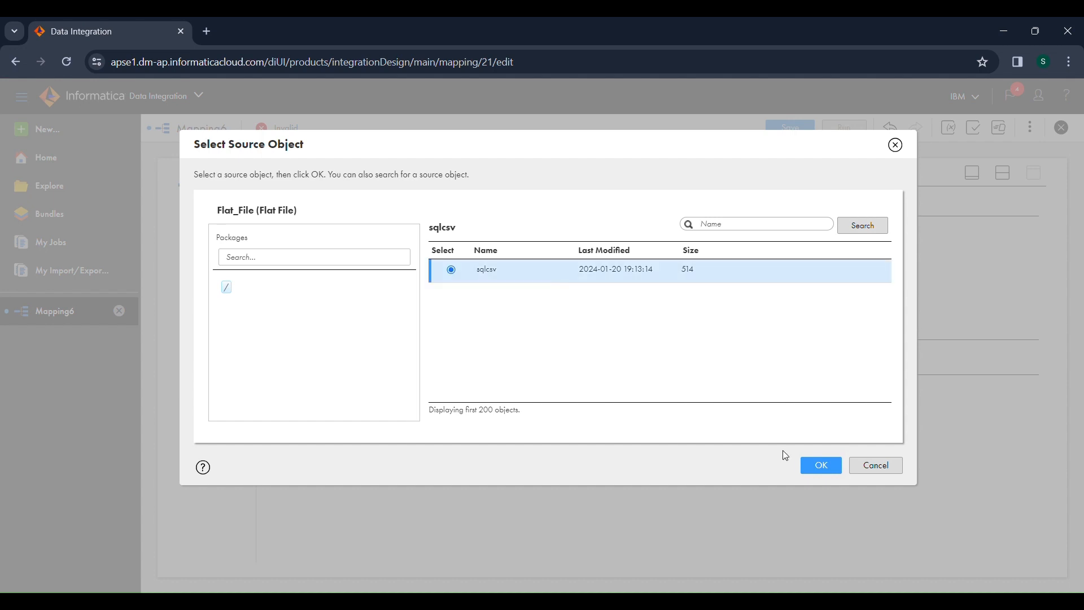
left_click(820, 467)
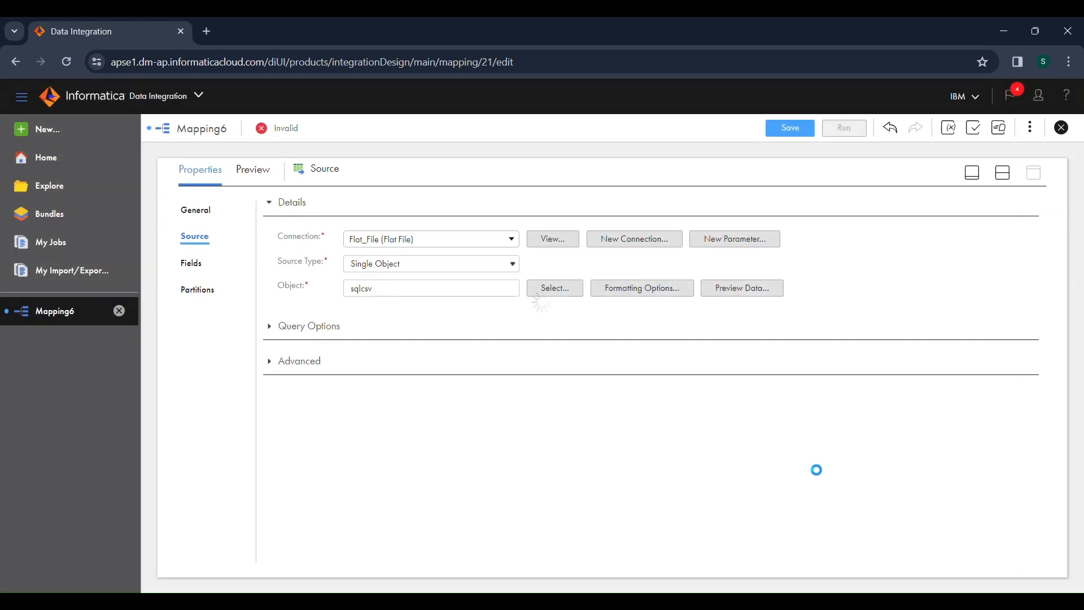
left_click(730, 292)
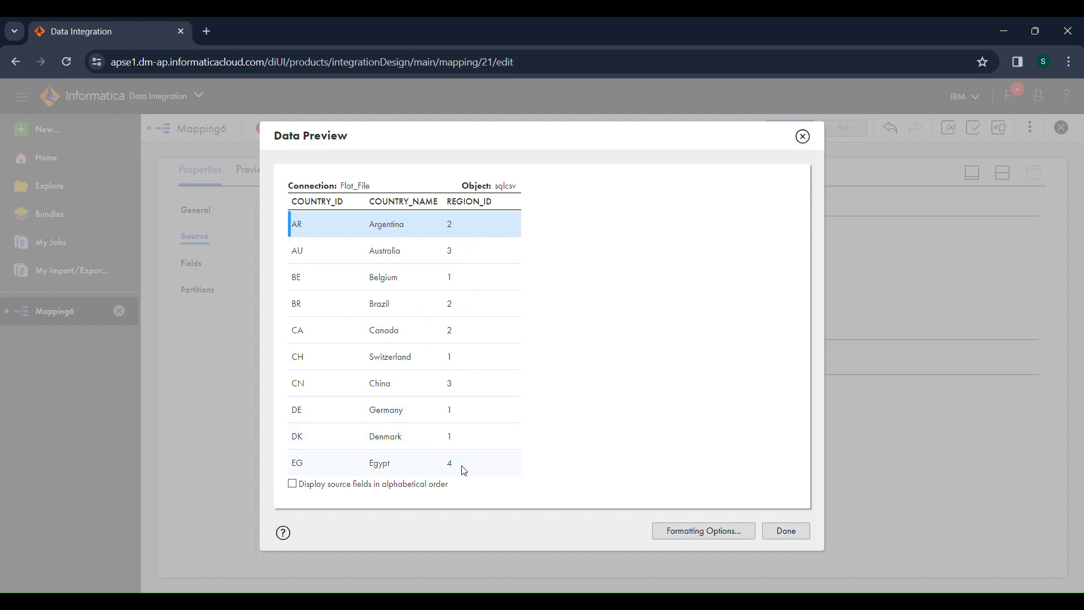
left_click(792, 543)
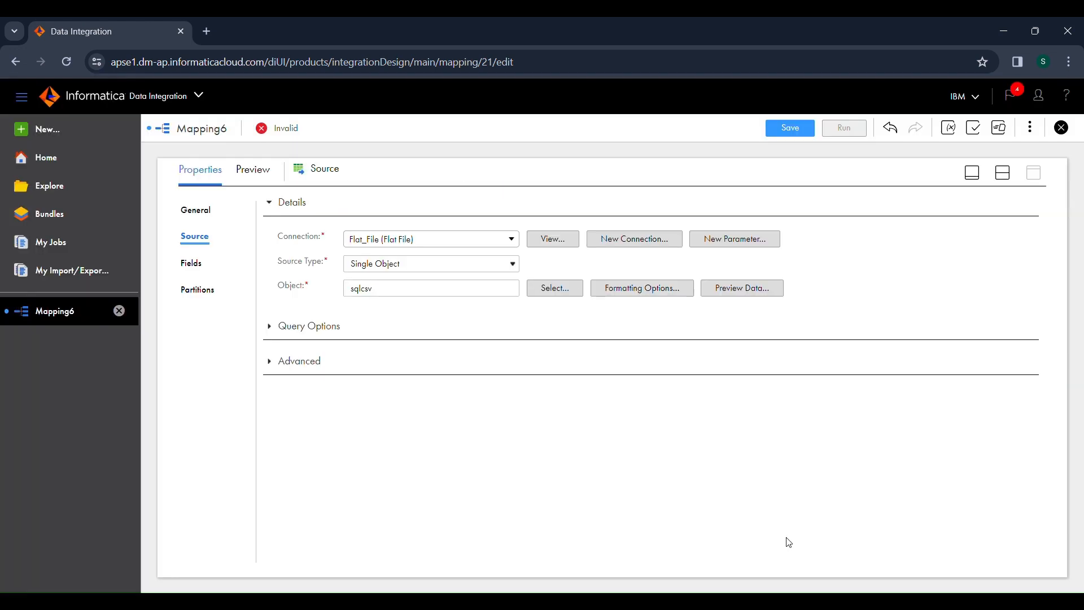
Step: Review the source's fields and enable metadata editing for them
left_click(194, 265)
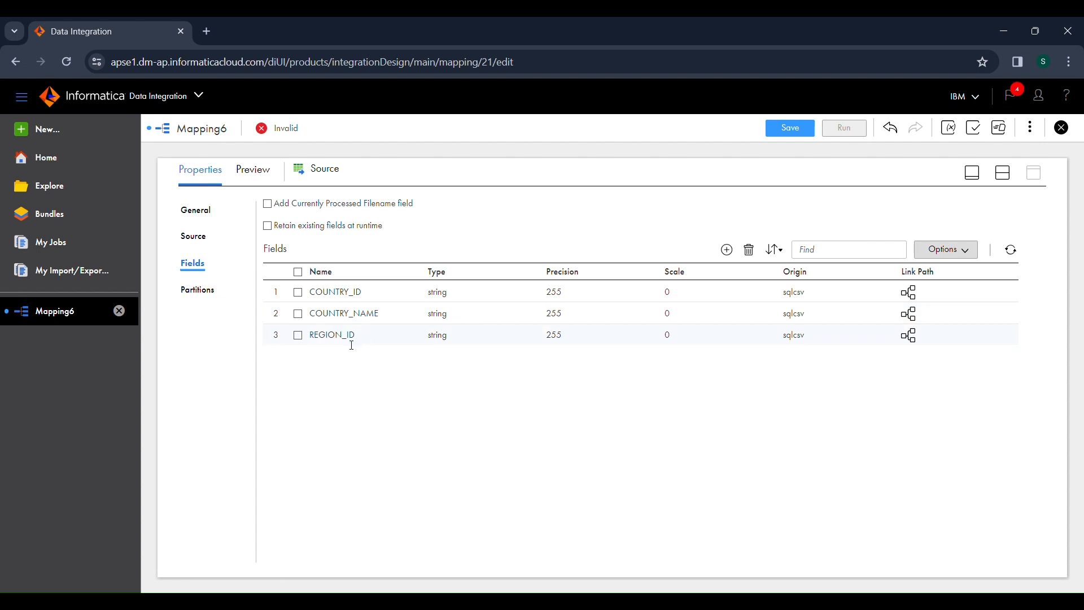
left_click(443, 344)
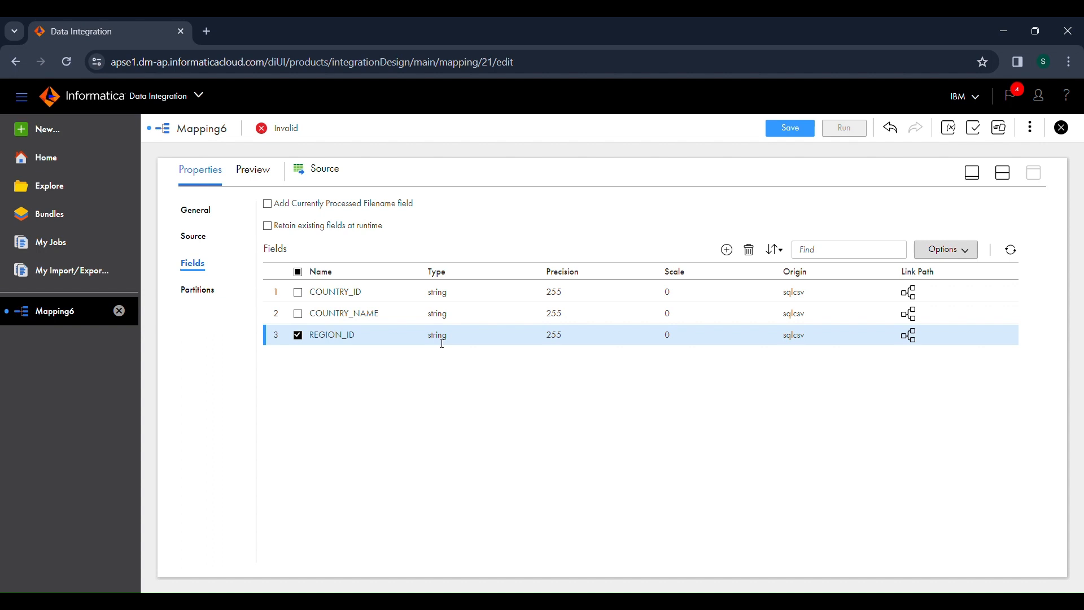
left_click(301, 337)
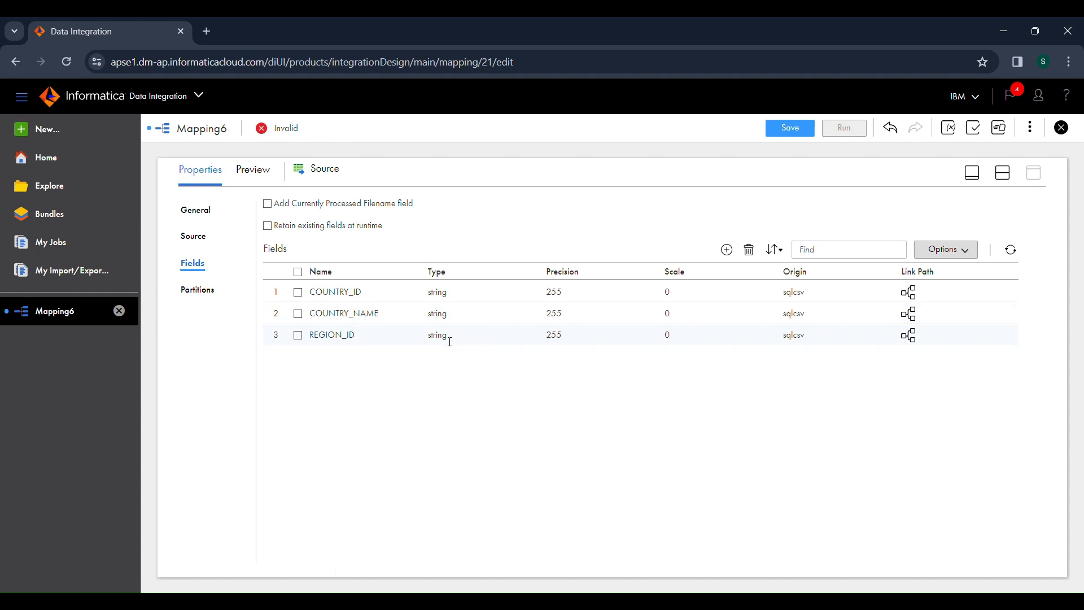
left_click_drag(450, 341, 424, 344)
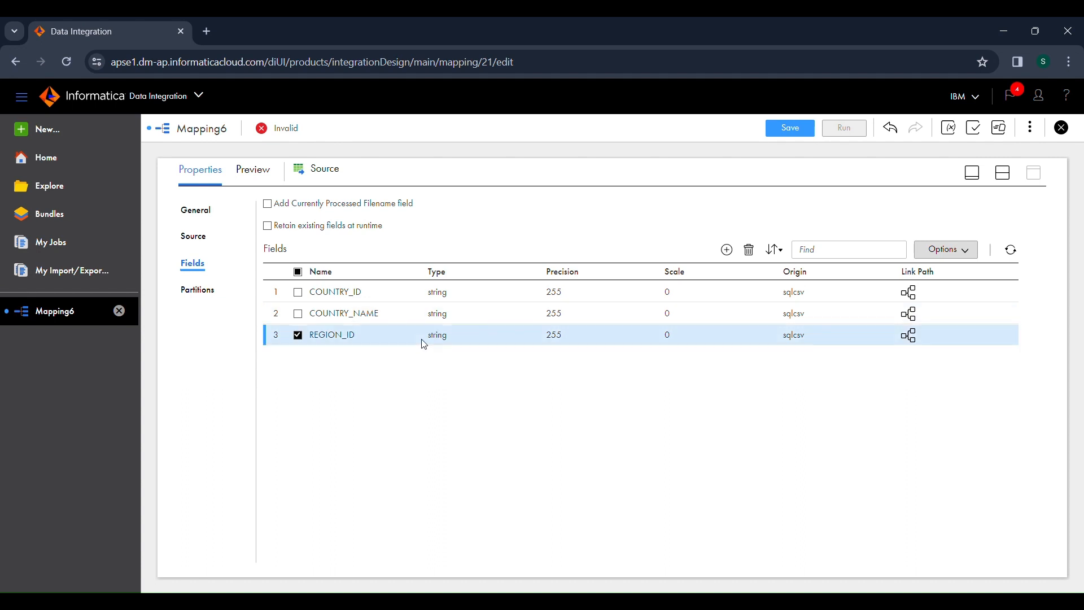
left_click(936, 257)
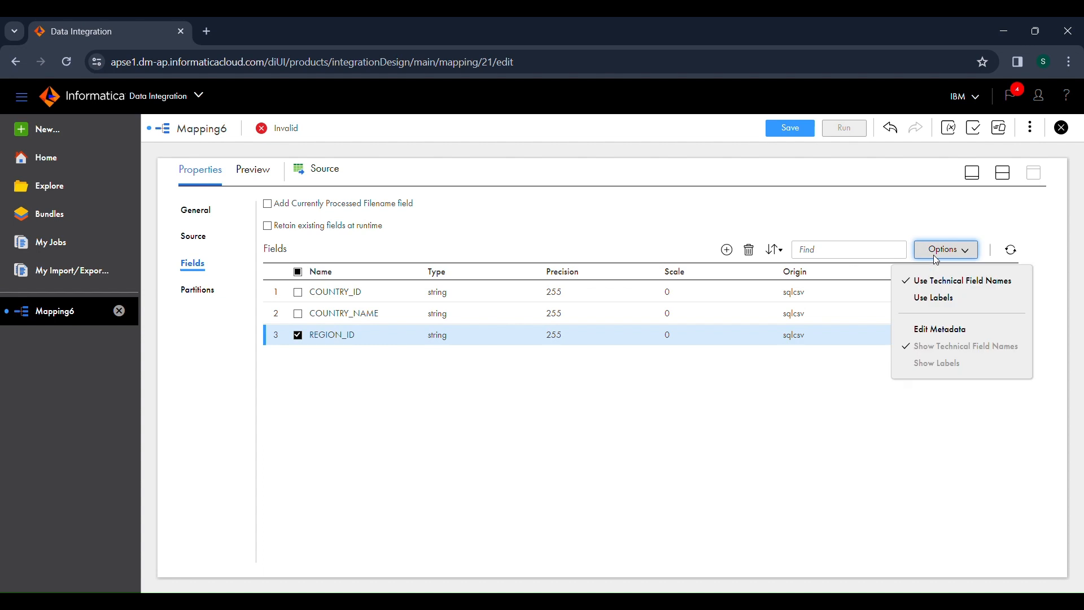
left_click(936, 334)
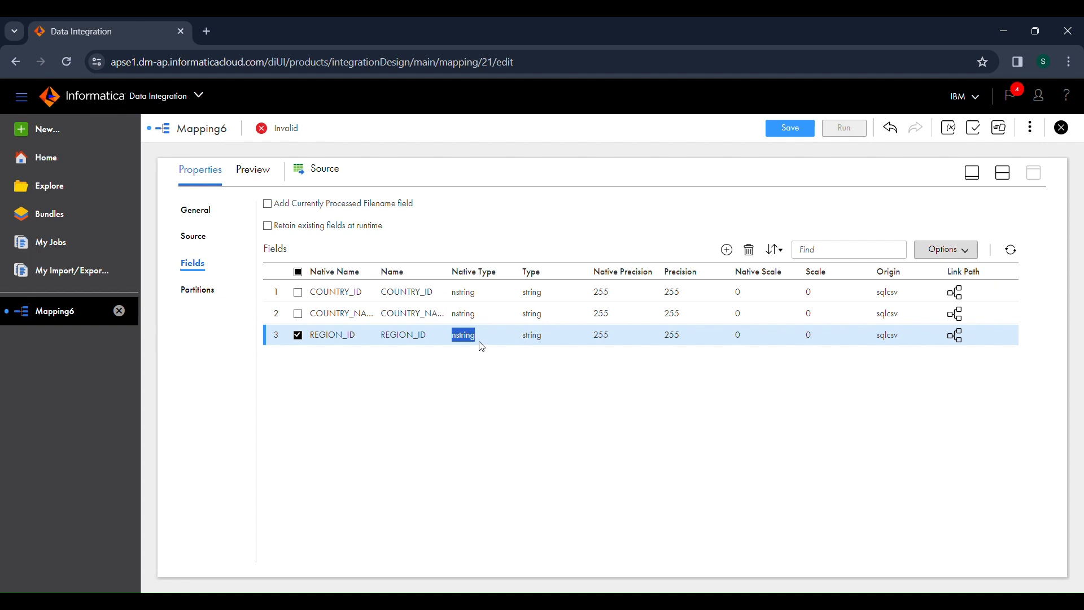
Step: Set the native type of the source field REGION_ID to number and its native precision to 4
left_click(456, 336)
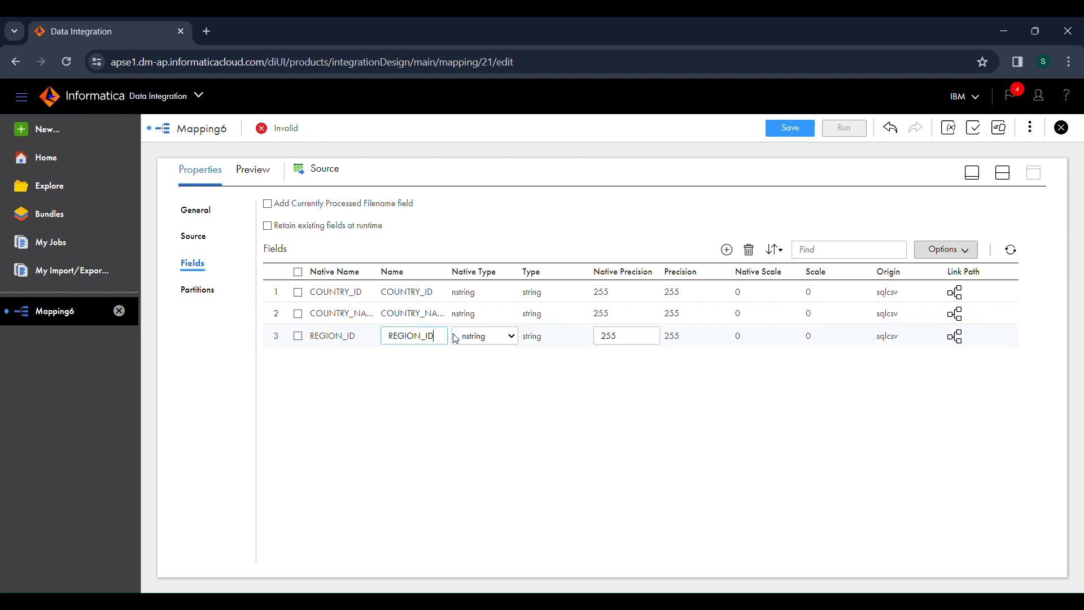
left_click(477, 417)
double_click(632, 334)
type("4")
left_click(629, 381)
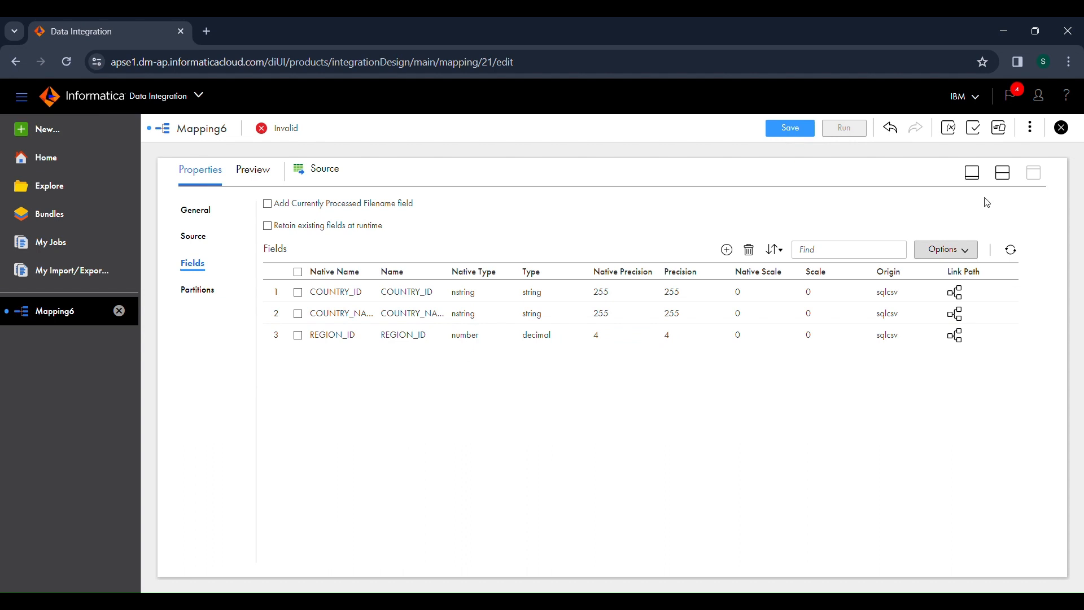
Step: Open the Target transformation's properties from the canvas and set its connection to Oracle_tgt
left_click(1003, 176)
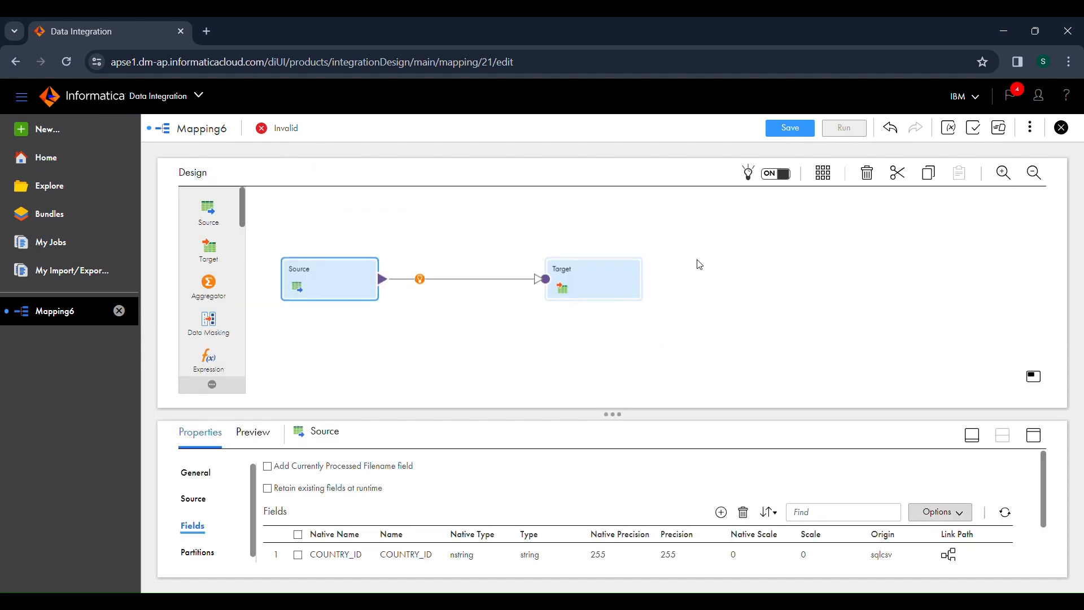
left_click(619, 280)
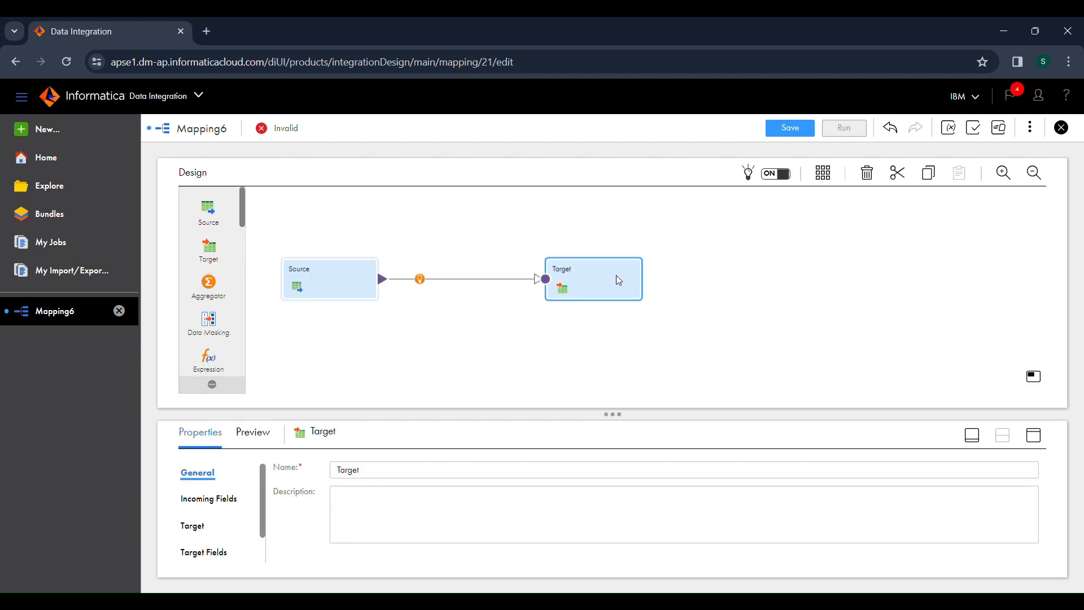
left_click(1034, 436)
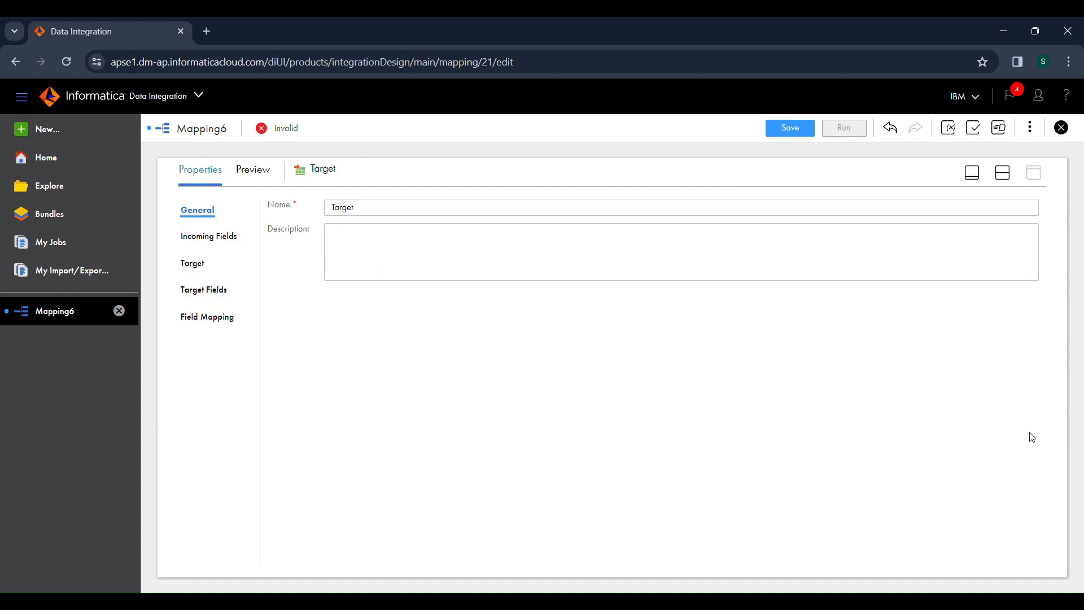
left_click(193, 263)
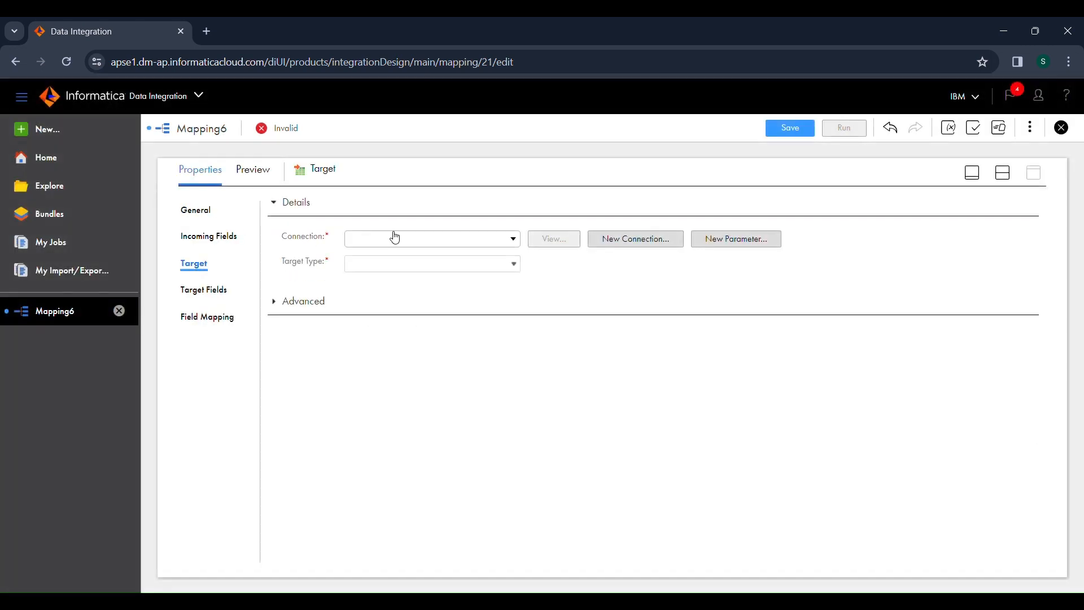
left_click(394, 238)
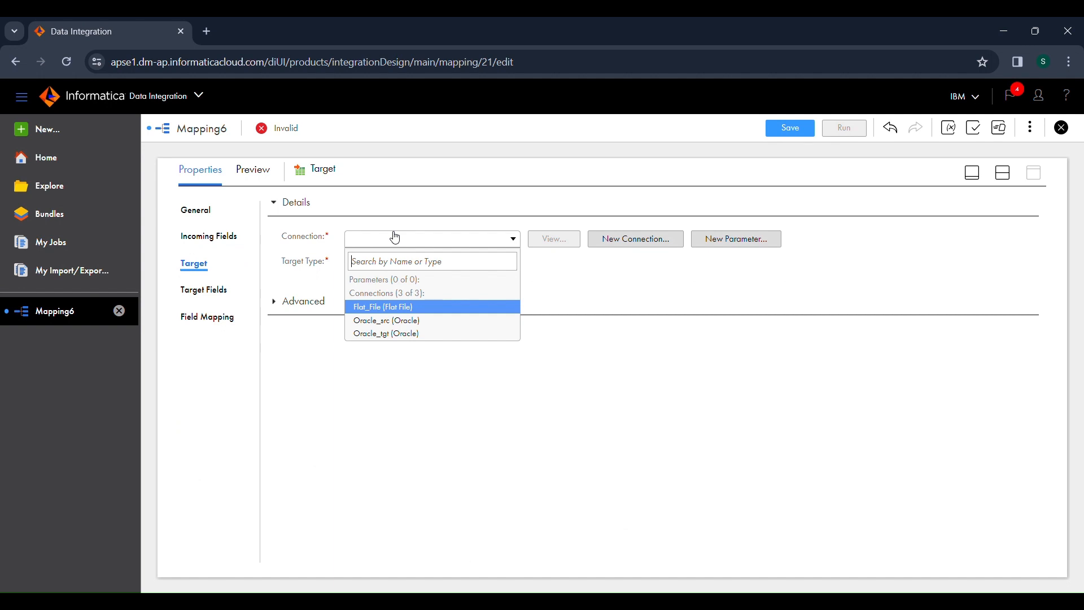
left_click(392, 335)
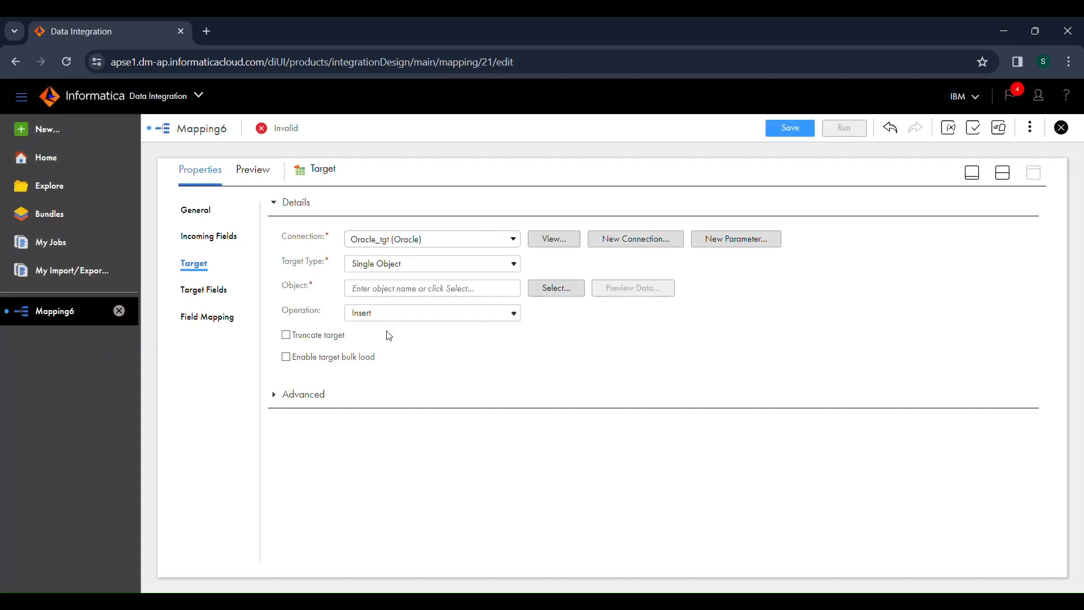
Step: Search the existing target objects for "tgt_countr" and choose the TGT_COUNTRIES table as the target object
left_click(552, 289)
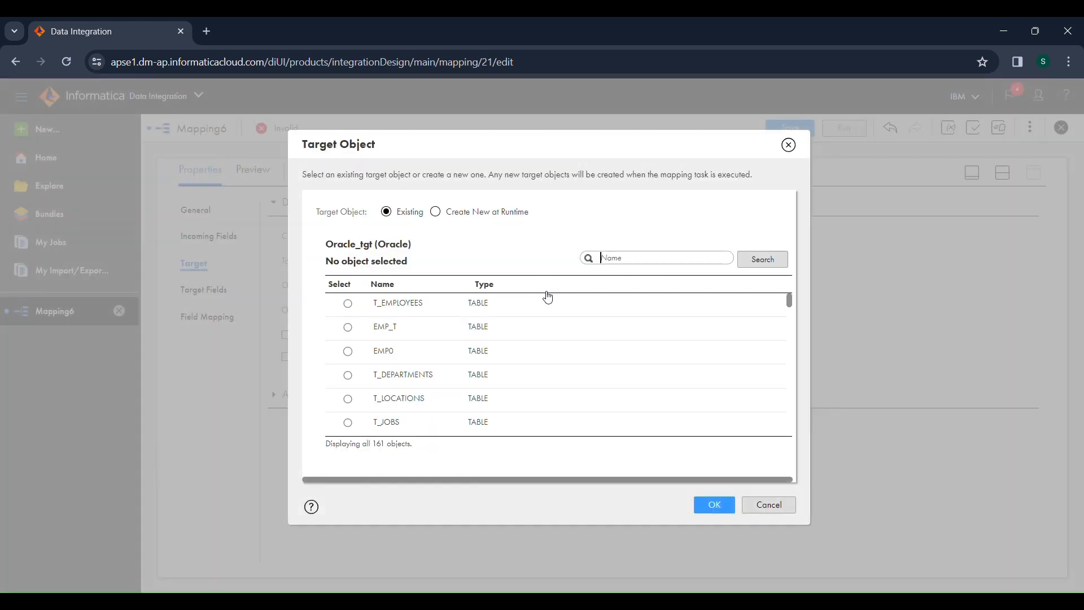
type("tgt_countr")
key("Return")
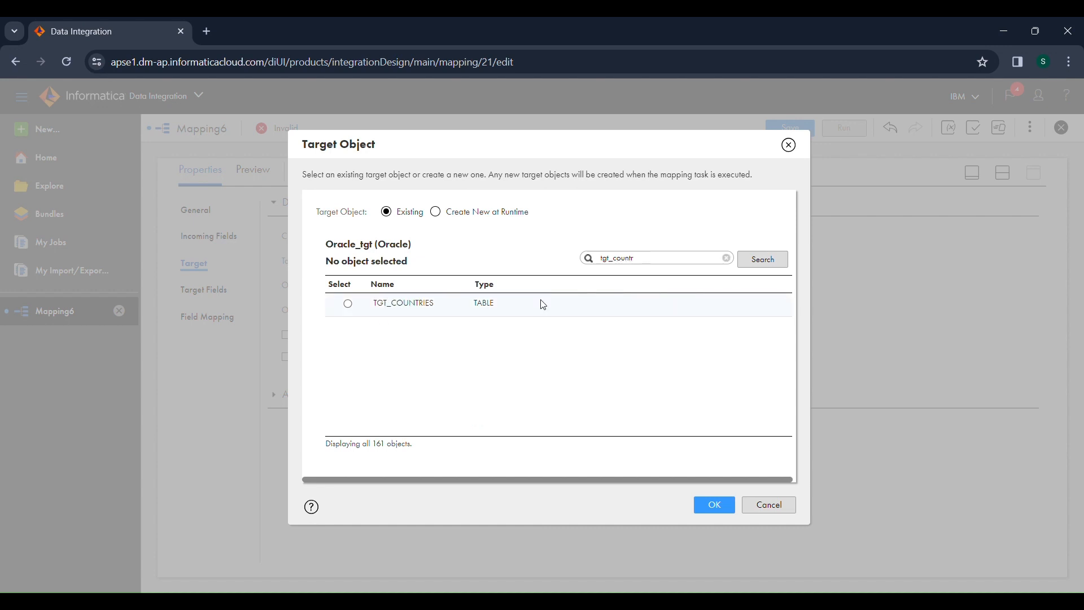
left_click(543, 305)
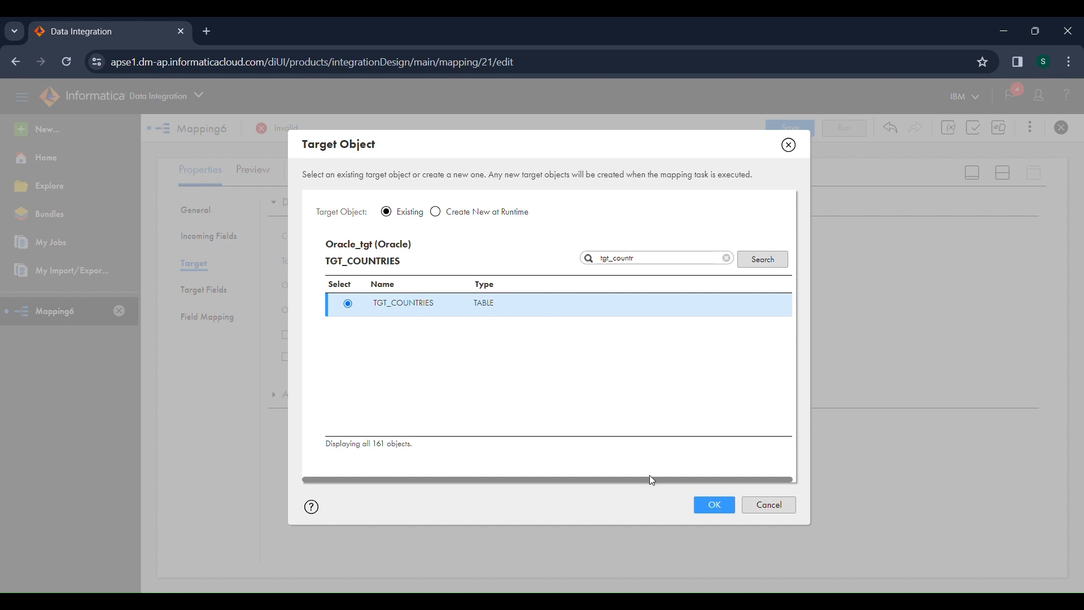
left_click(722, 510)
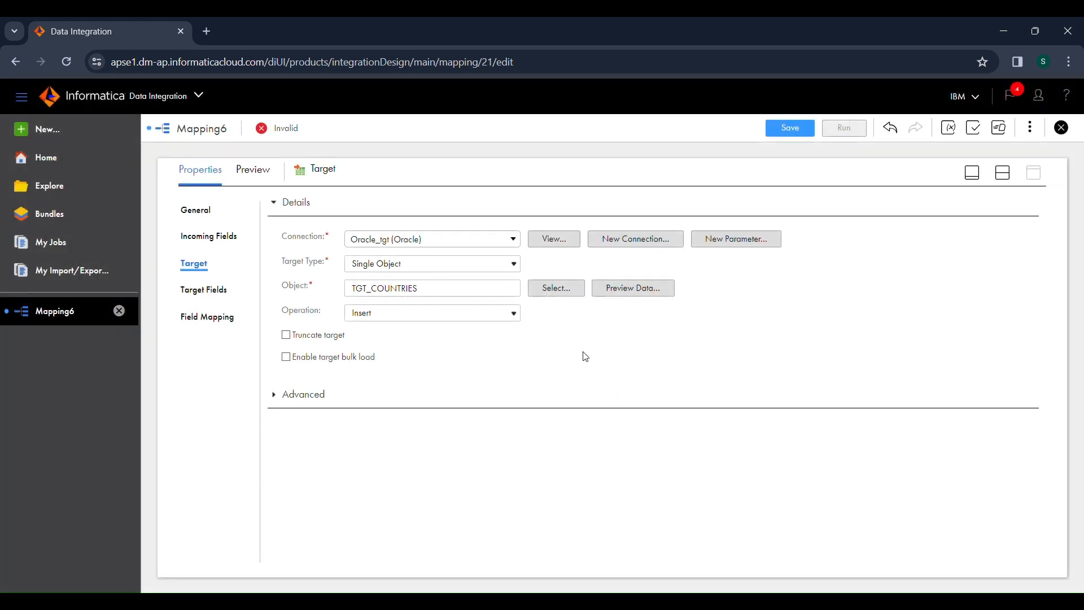
Step: Preview the TGT_COUNTRIES data and review the names, types and precision of the target fields
left_click(628, 289)
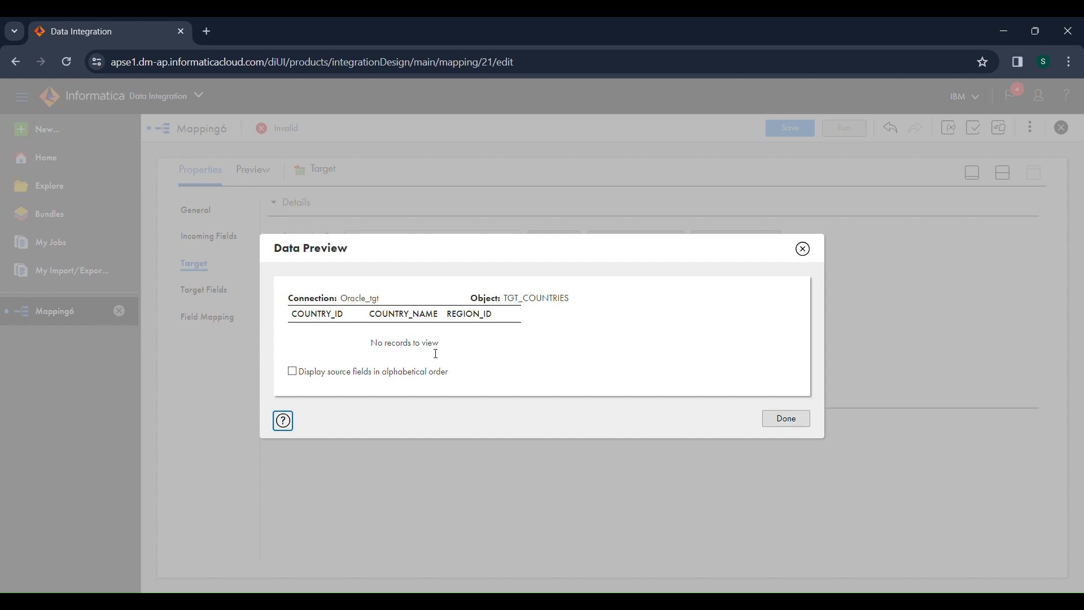
left_click(803, 249)
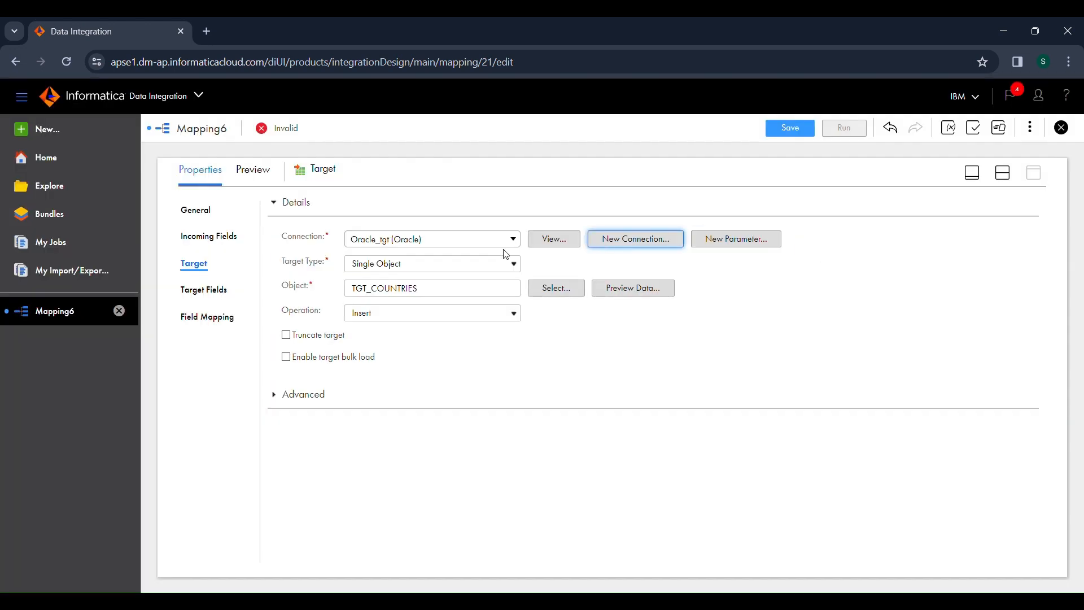
left_click(195, 292)
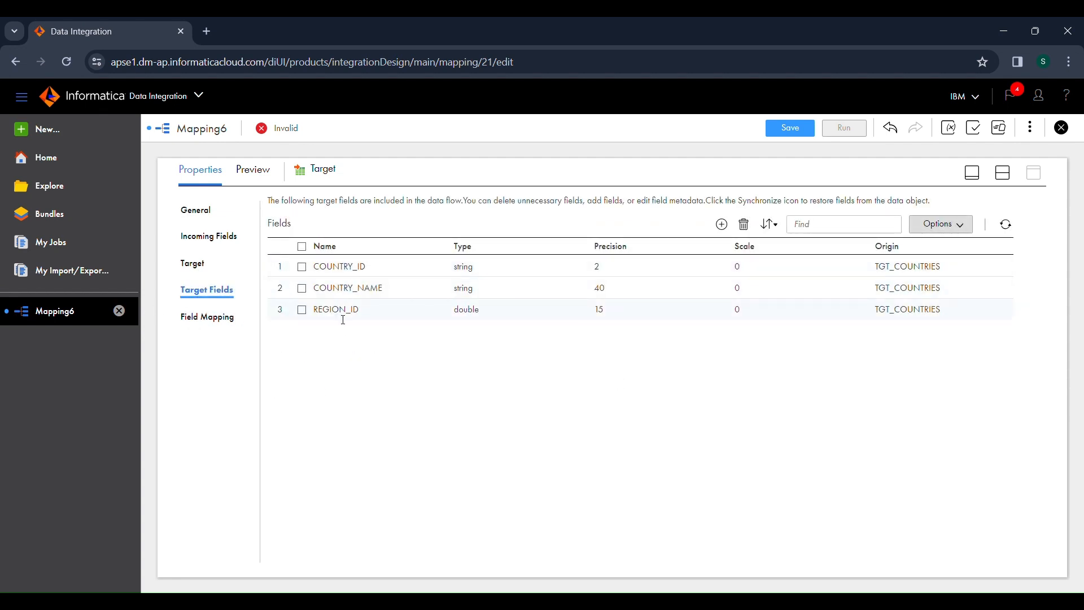
Step: Automap the incoming fields to the target fields with Smart Map and save the mapping
left_click(231, 327)
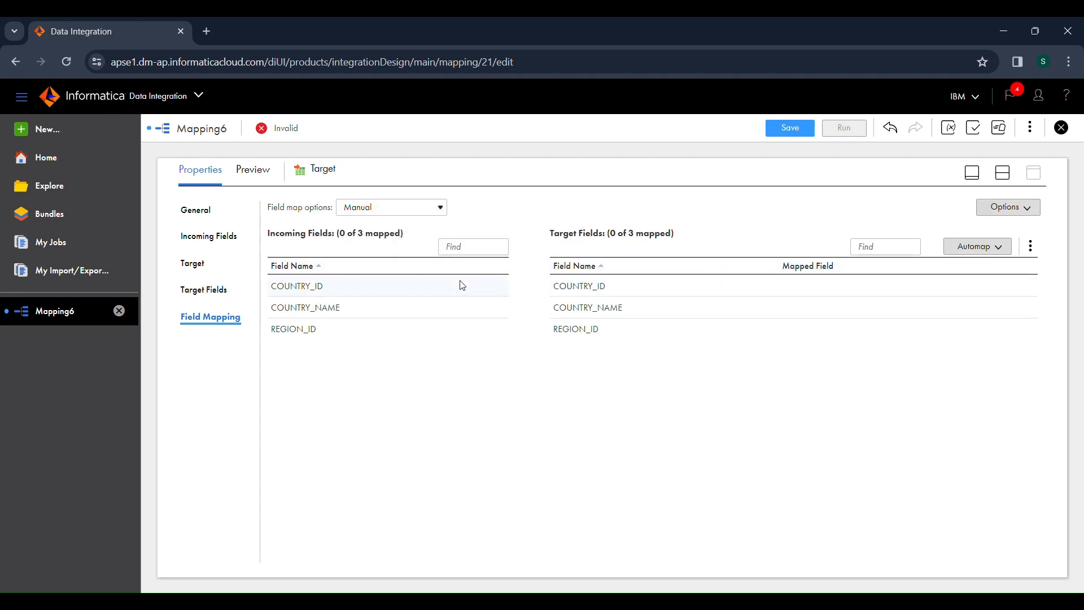
left_click(1000, 247)
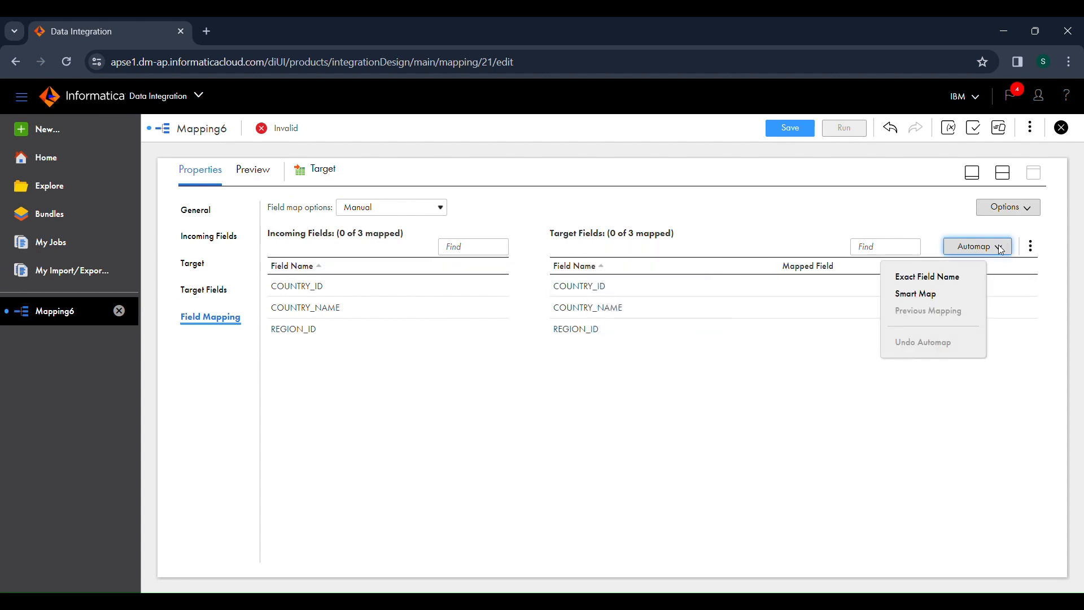
left_click(965, 297)
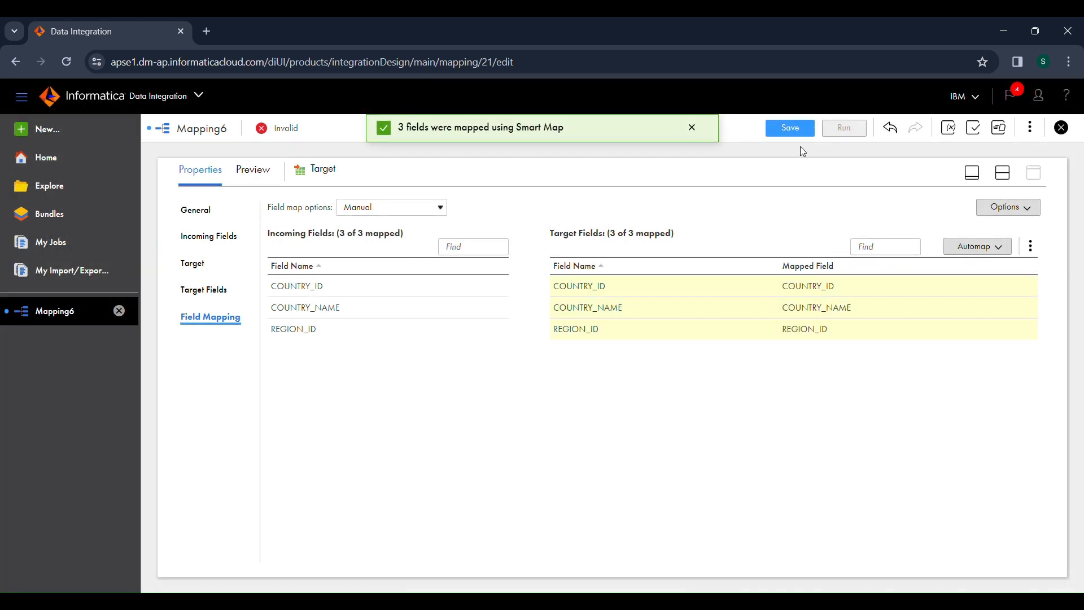
left_click(801, 130)
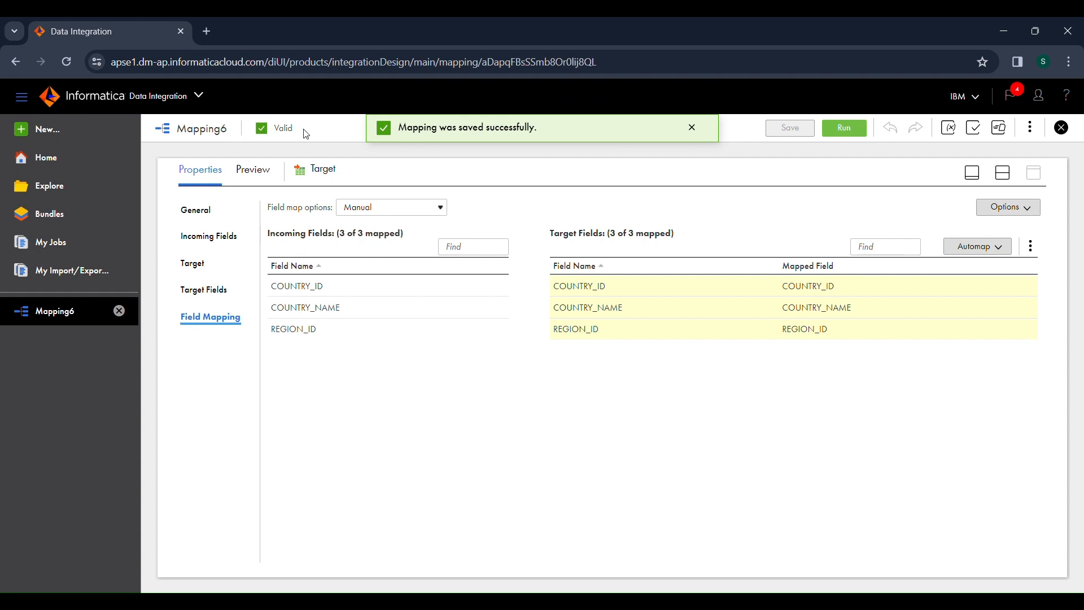
Step: Check the mapping's validation status, return to the design canvas and select the link between Source and Target
left_click_drag(306, 134, 274, 134)
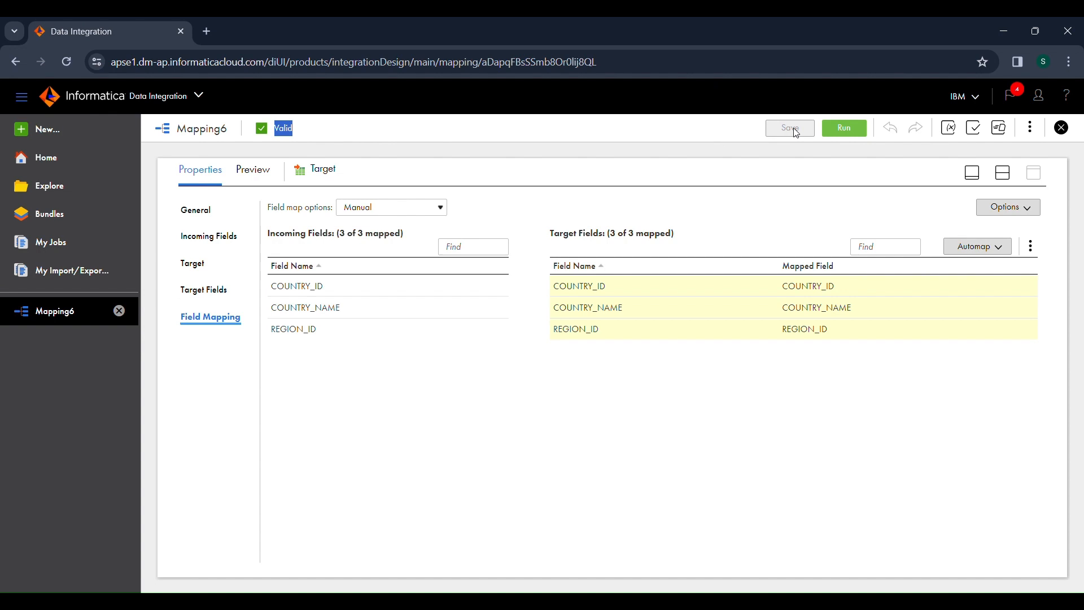
left_click(1002, 174)
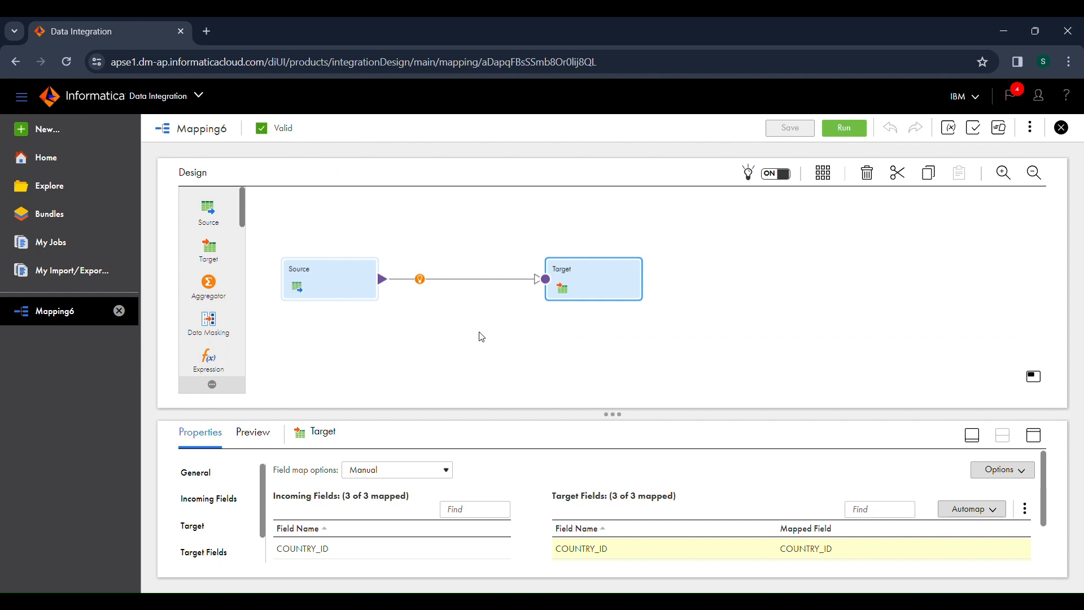
left_click(458, 284)
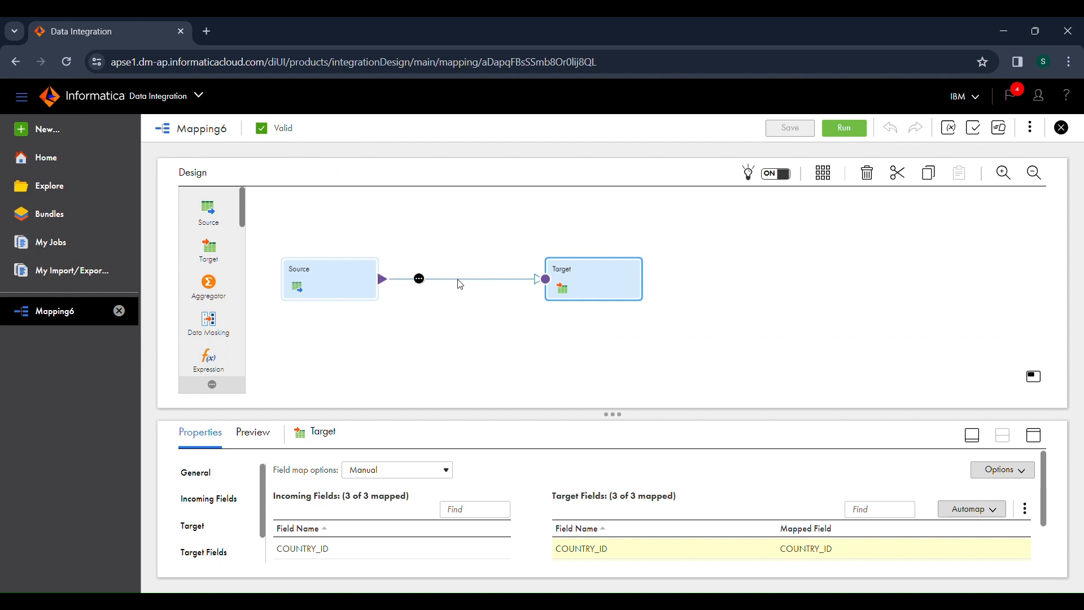
Step: Rename the mapping as m_flatfile_table and save it
left_click(468, 345)
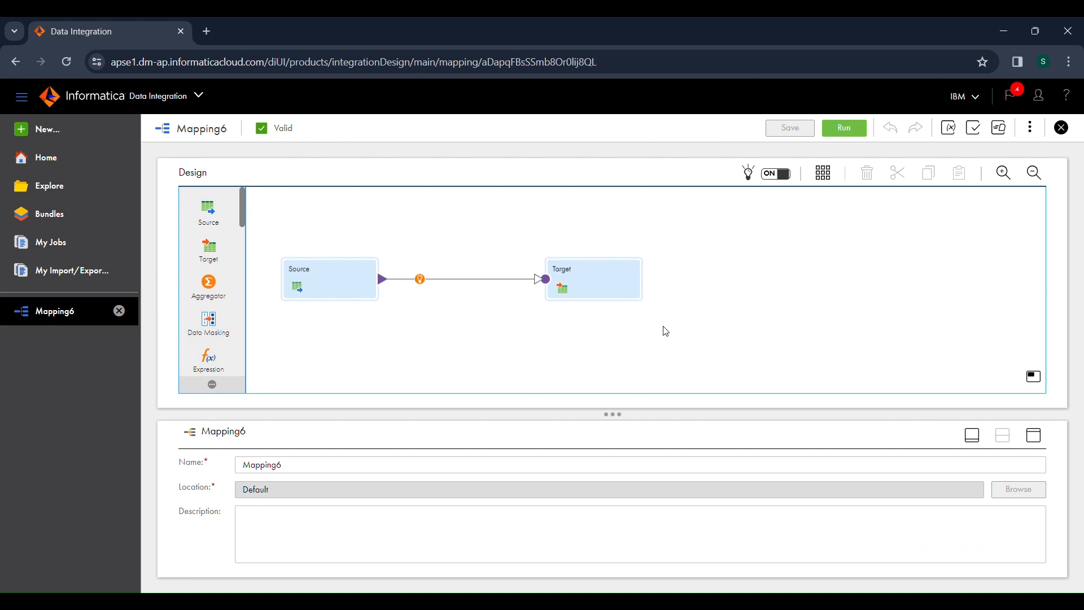
double_click(302, 472)
type("m_")
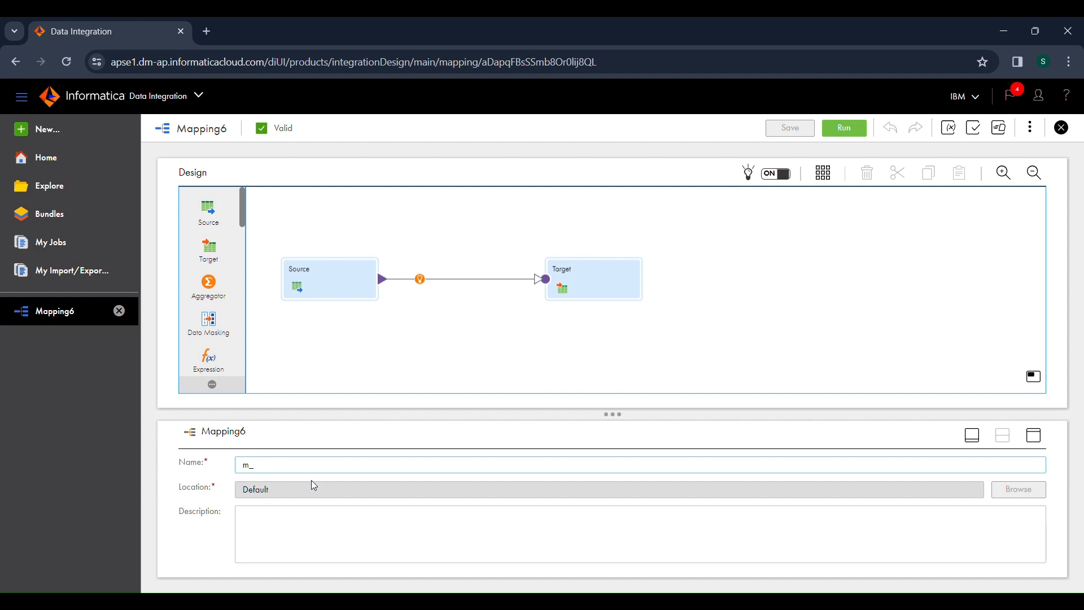
type("fla")
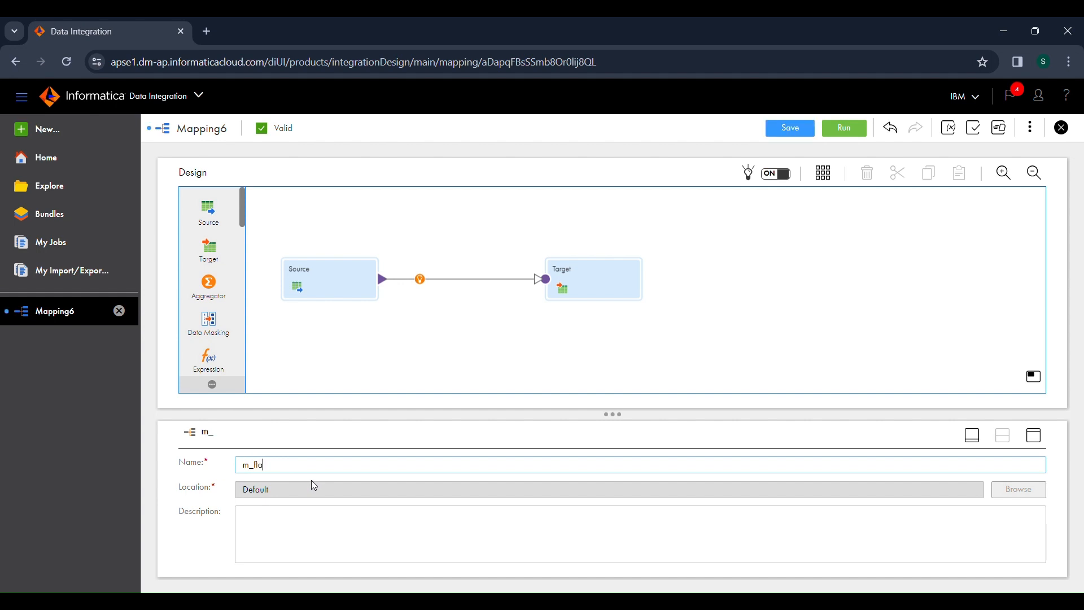
type("tfile_table")
left_click(376, 357)
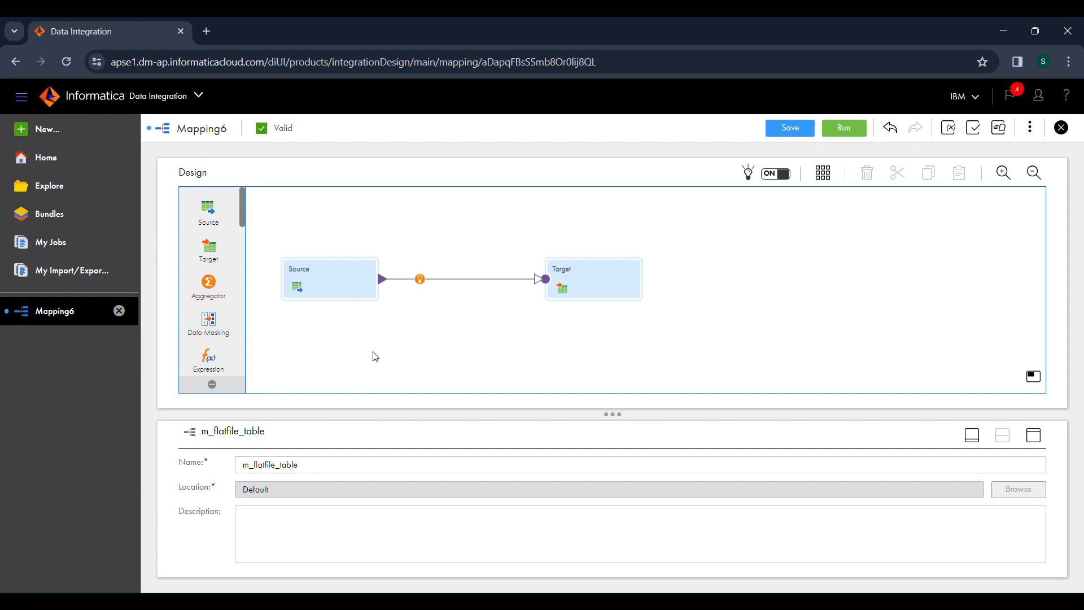
left_click(797, 127)
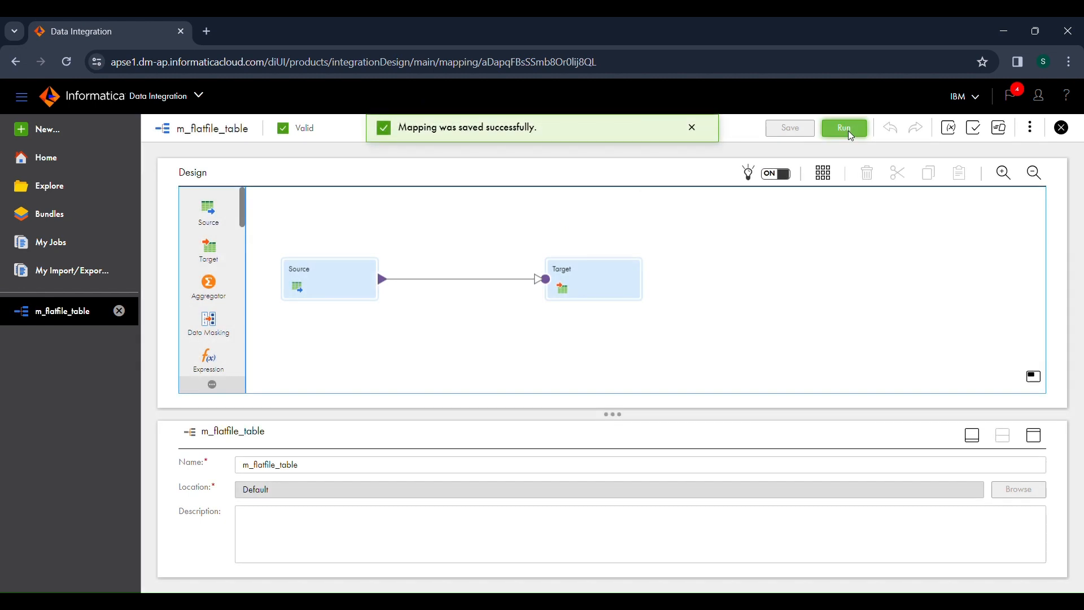
Step: Run the m_flatfile_table mapping in the LAPTOP-0OJU9RG0 runtime environment and open its entry in the job monitor
left_click(845, 129)
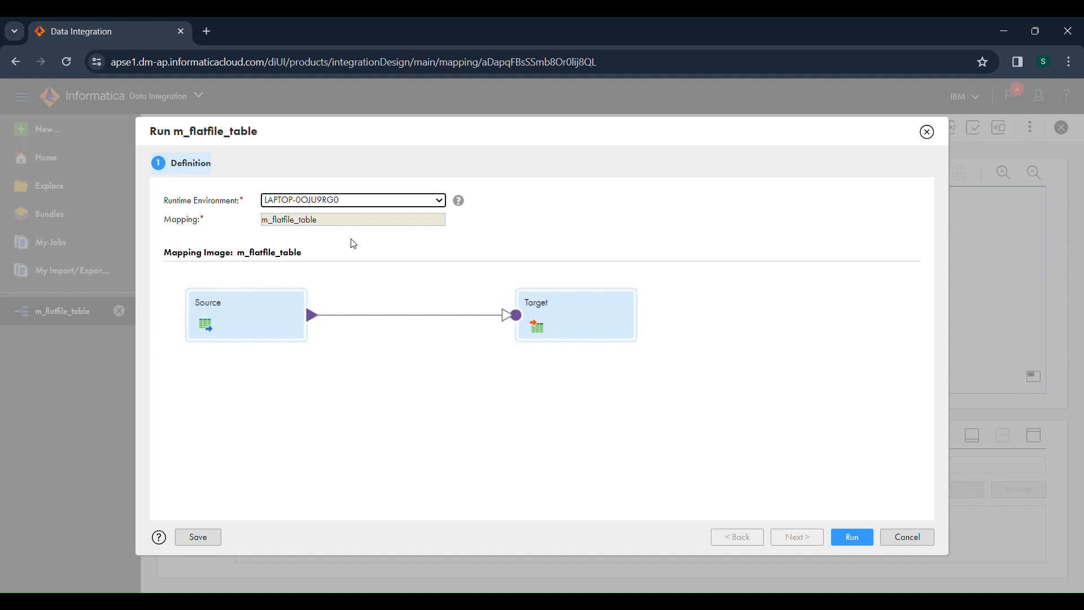
left_click(865, 539)
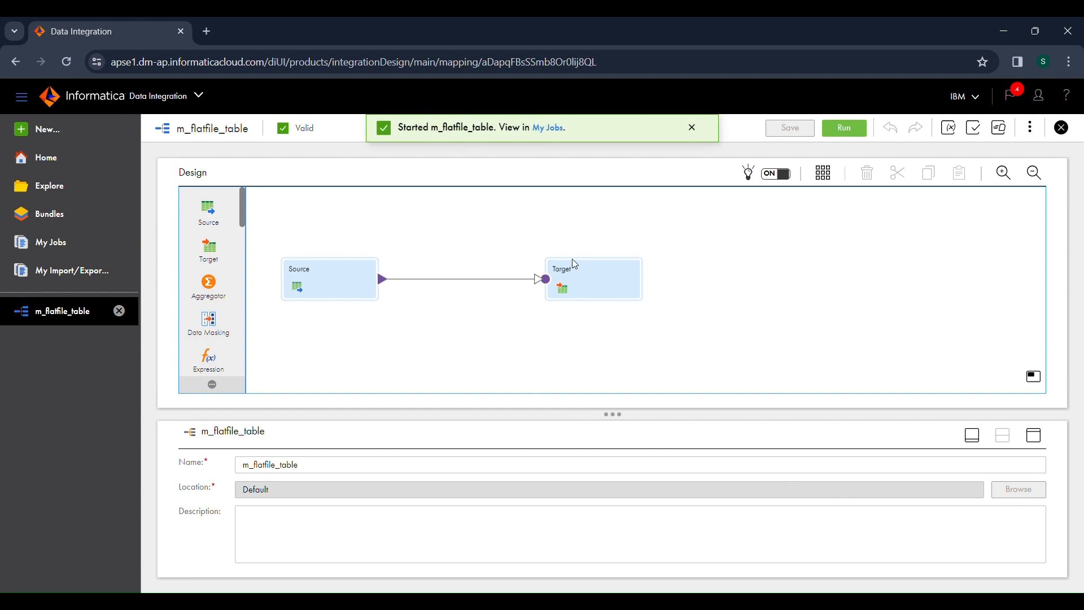
left_click(561, 132)
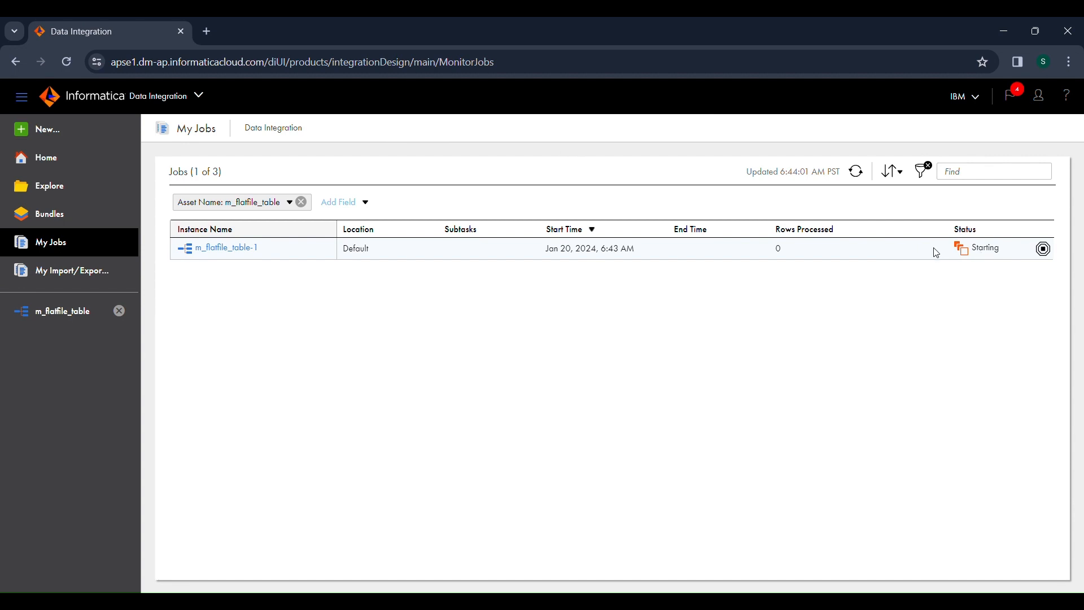
Step: Refresh the job's status, open the m_flatfile_table-1 run details and compare the success rows of source and target
left_click(864, 179)
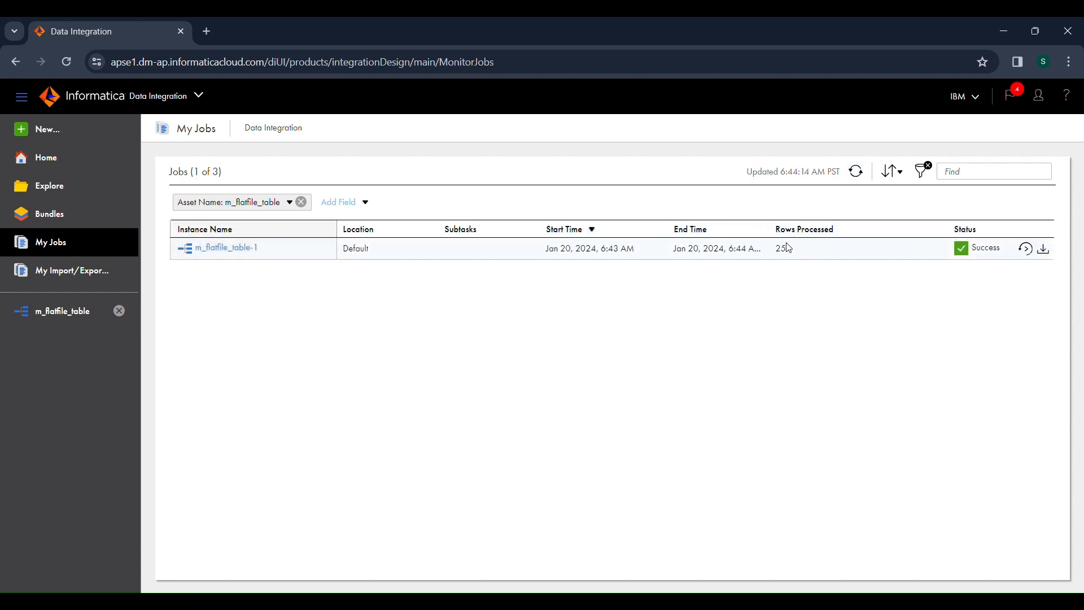
left_click_drag(787, 247, 774, 248)
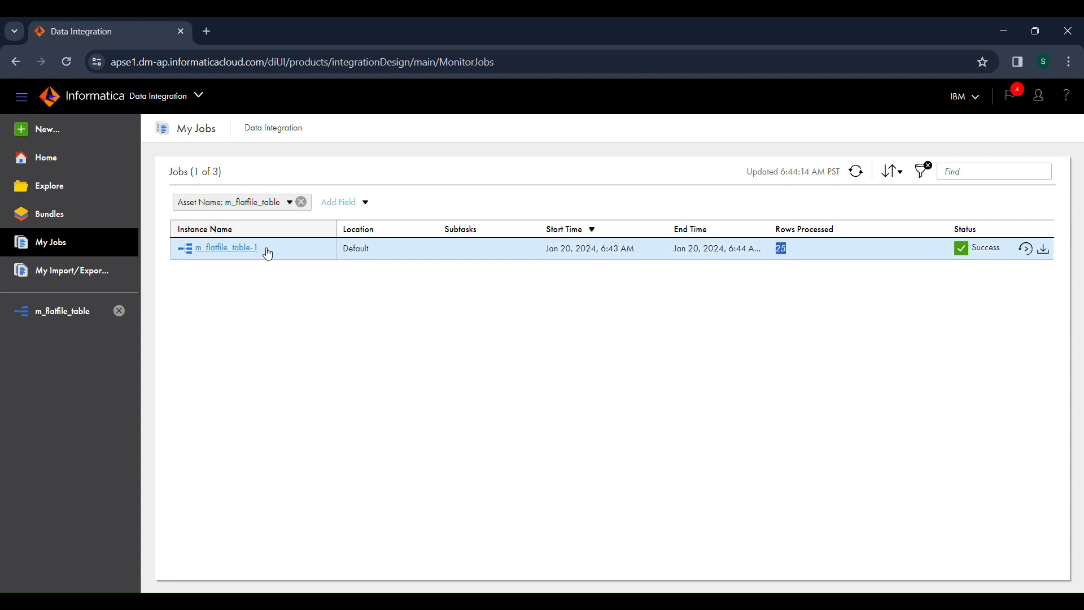
left_click(245, 249)
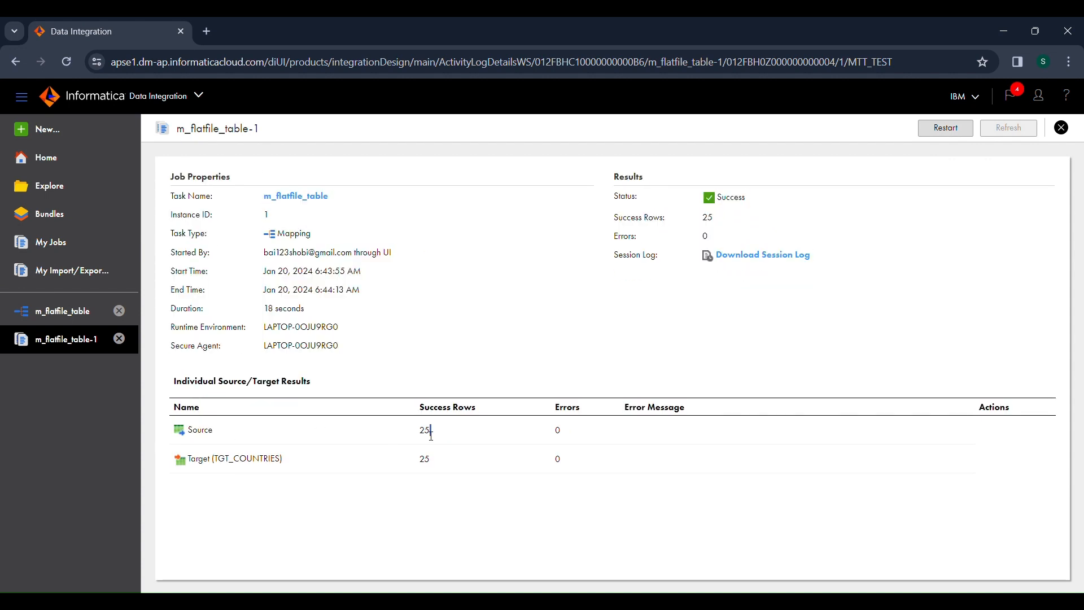
left_click_drag(431, 435, 419, 463)
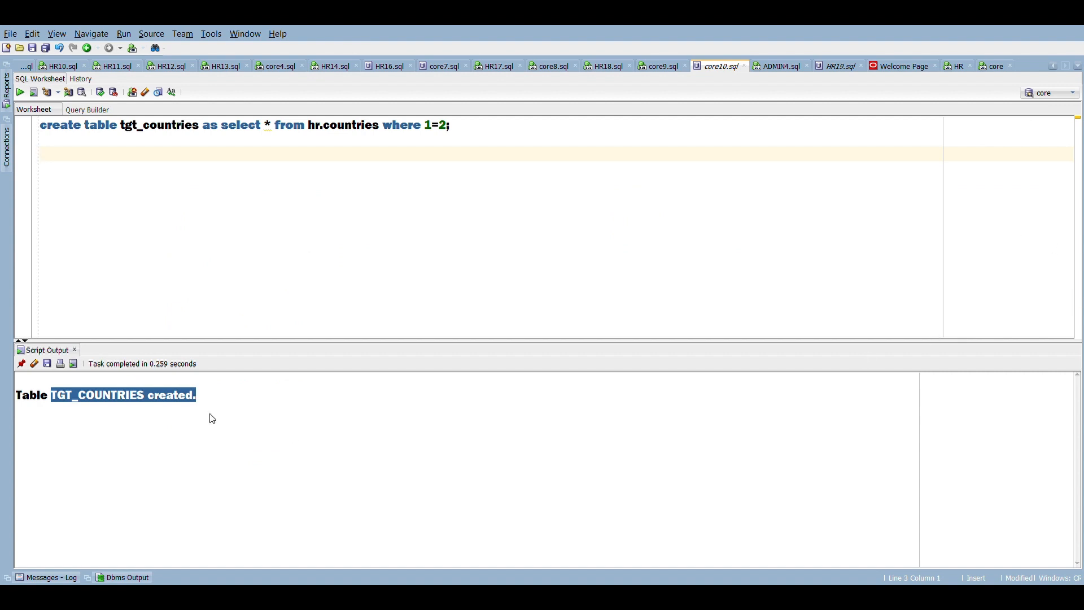
Step: Switch to Oracle SQL Developer and run the query "select * from tgt_countries;" in the core10.sql worksheet
left_click(195, 405)
left_click_drag(205, 400, 105, 403)
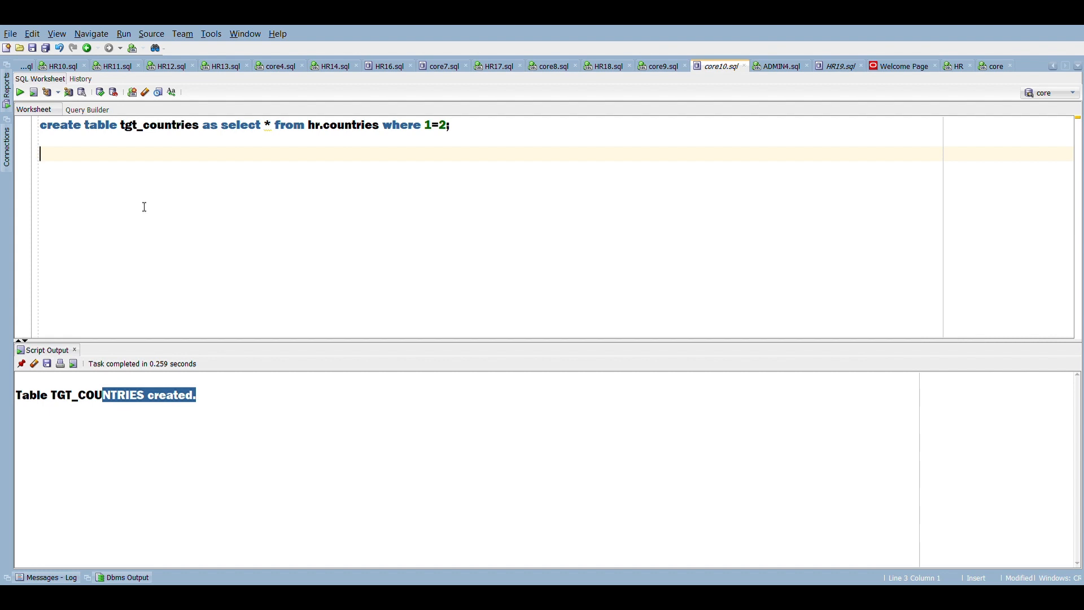
type("select * from tg")
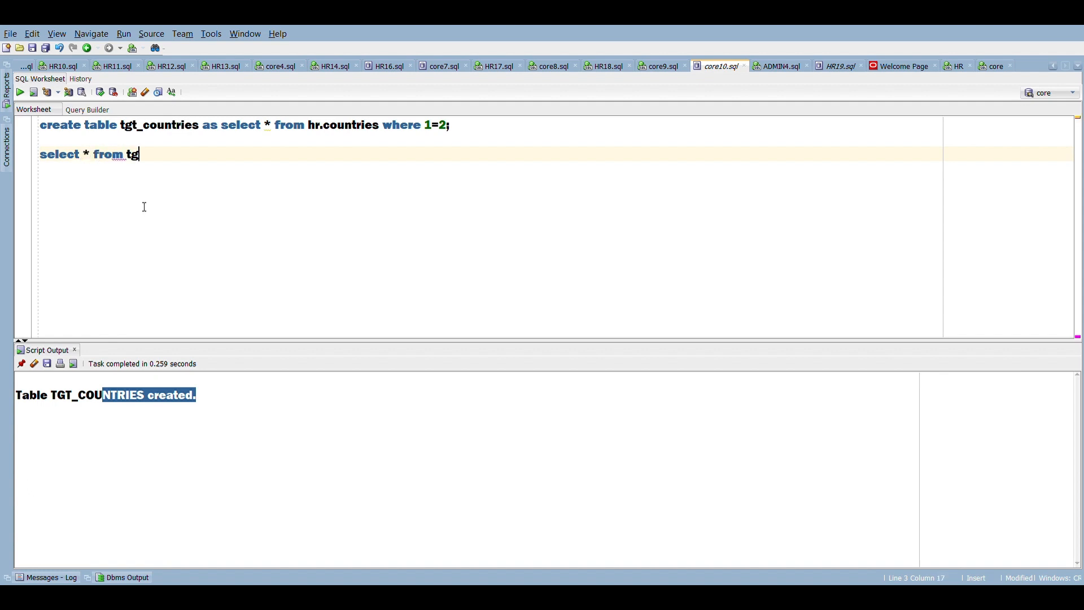
type("t_countries;")
key("shift+Up")
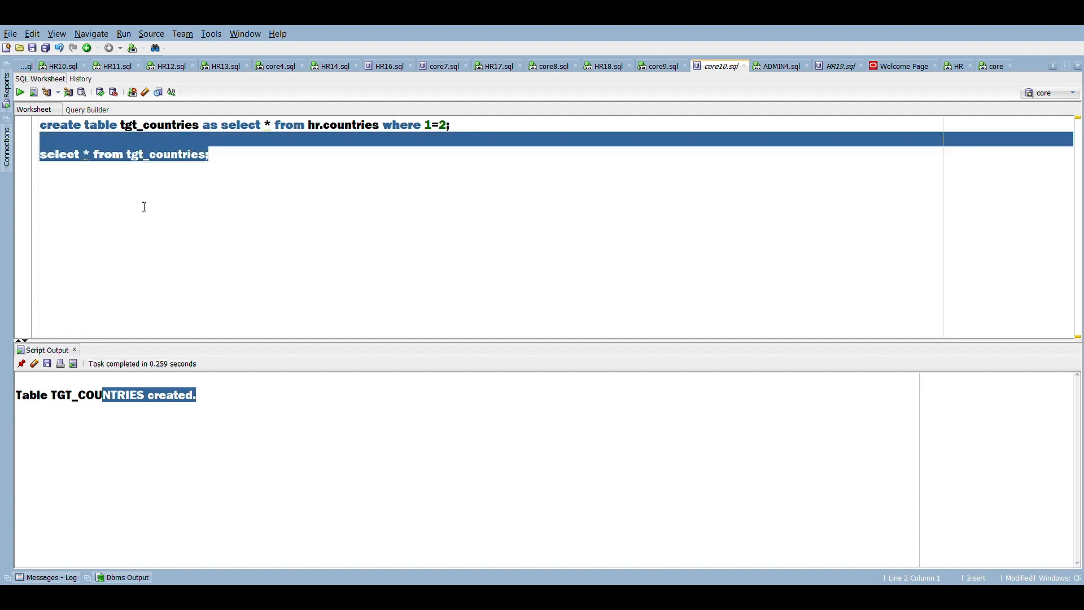
left_click(20, 93)
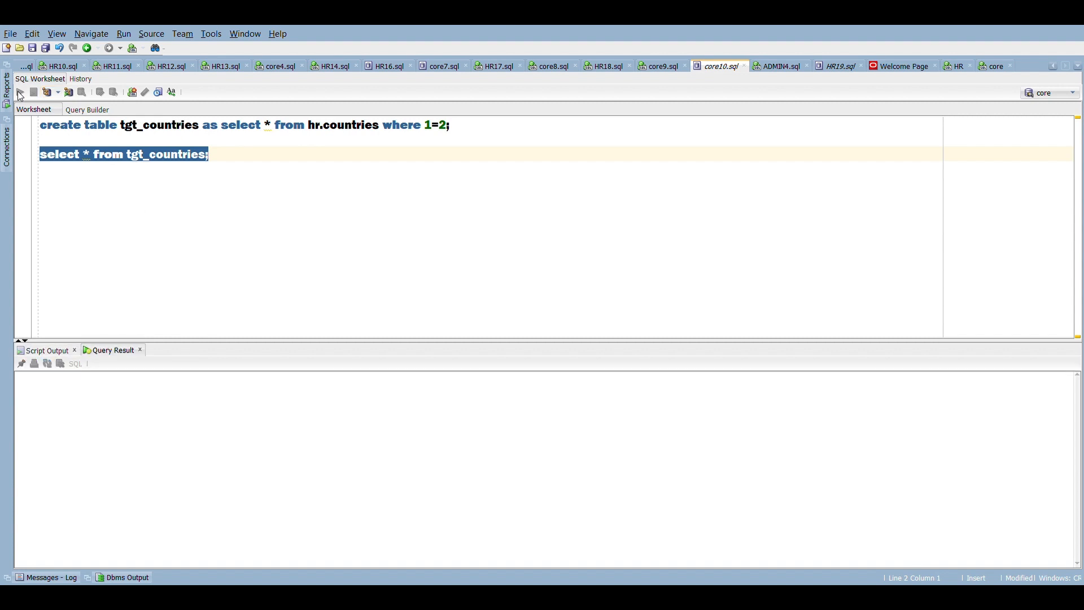
Step: Review the country rows returned by the query, the "where 1=2" condition of the create statement and the select statement
left_click_drag(68, 401, 261, 428)
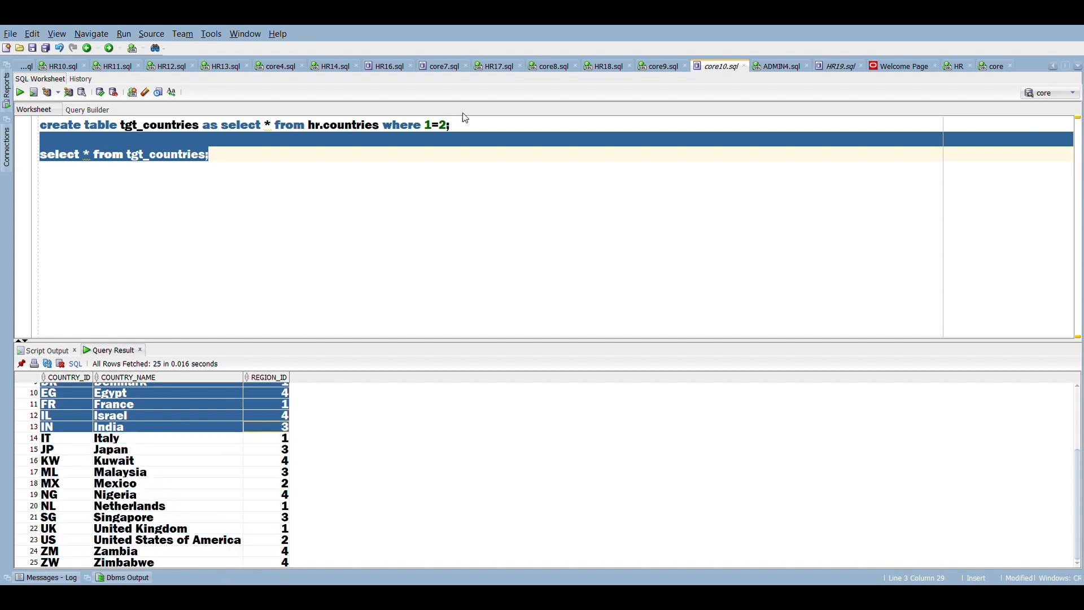
left_click_drag(462, 125, 389, 125)
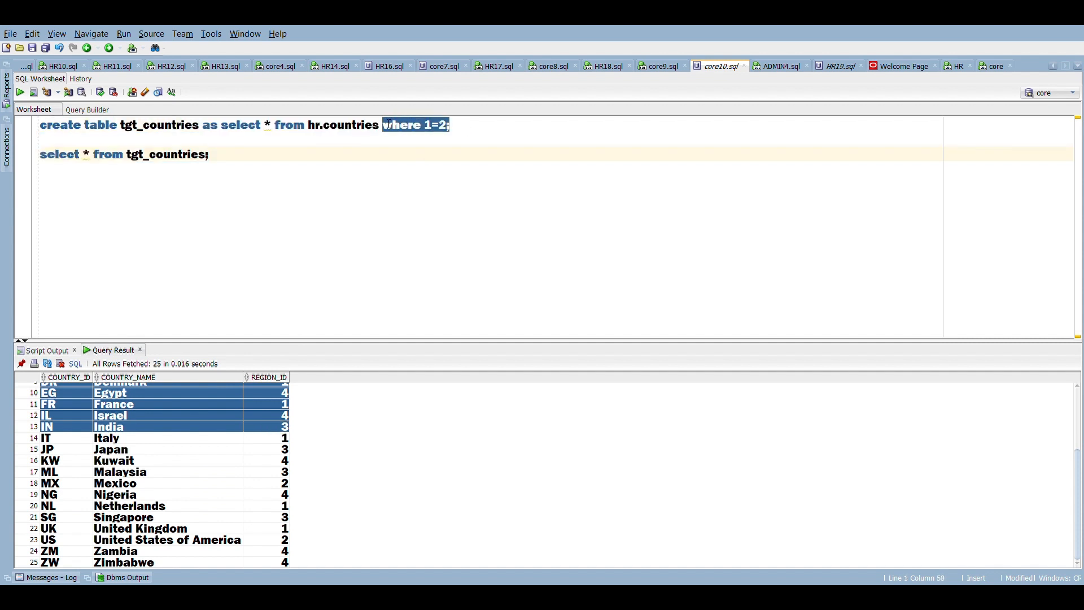
left_click_drag(209, 155, 44, 156)
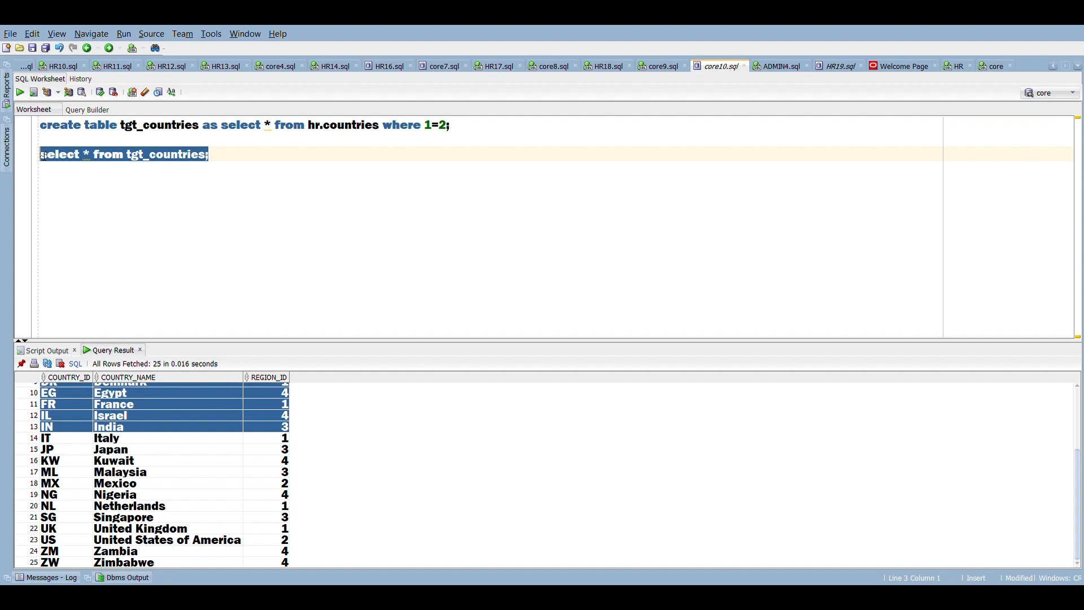